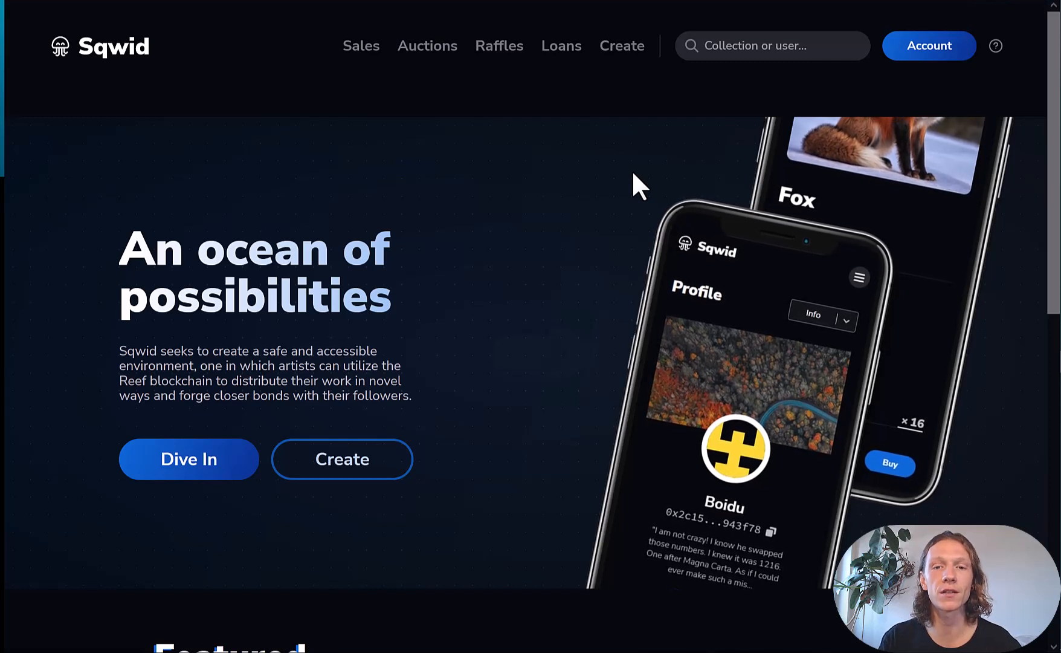
Start a new collectible and upload the "turtle trevor" image from the Desktop as its file
left_click(617, 54)
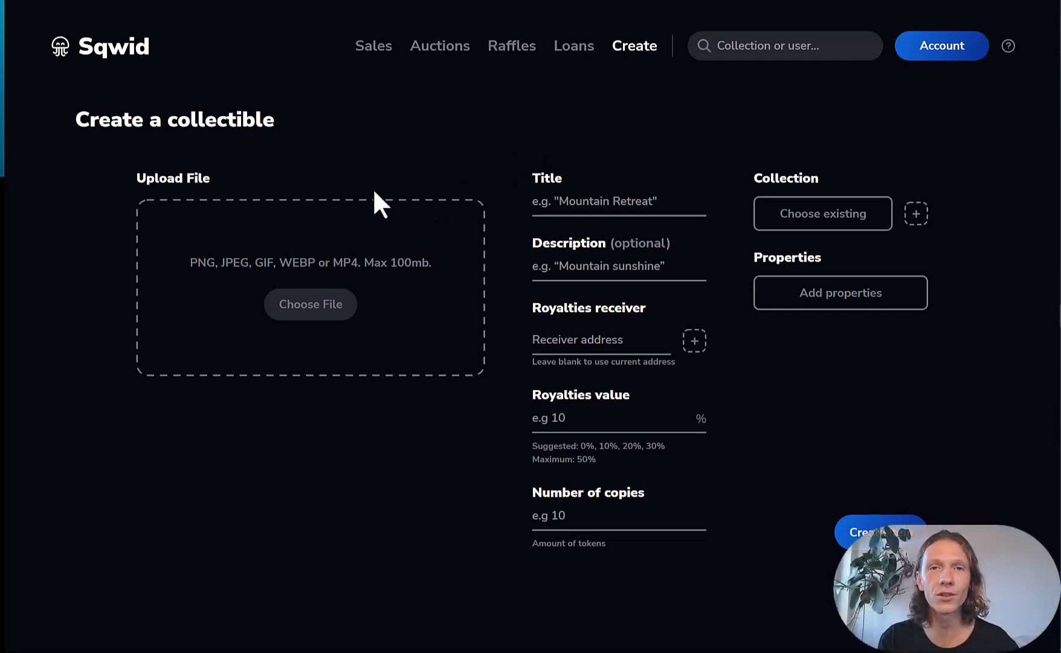
left_click(325, 318)
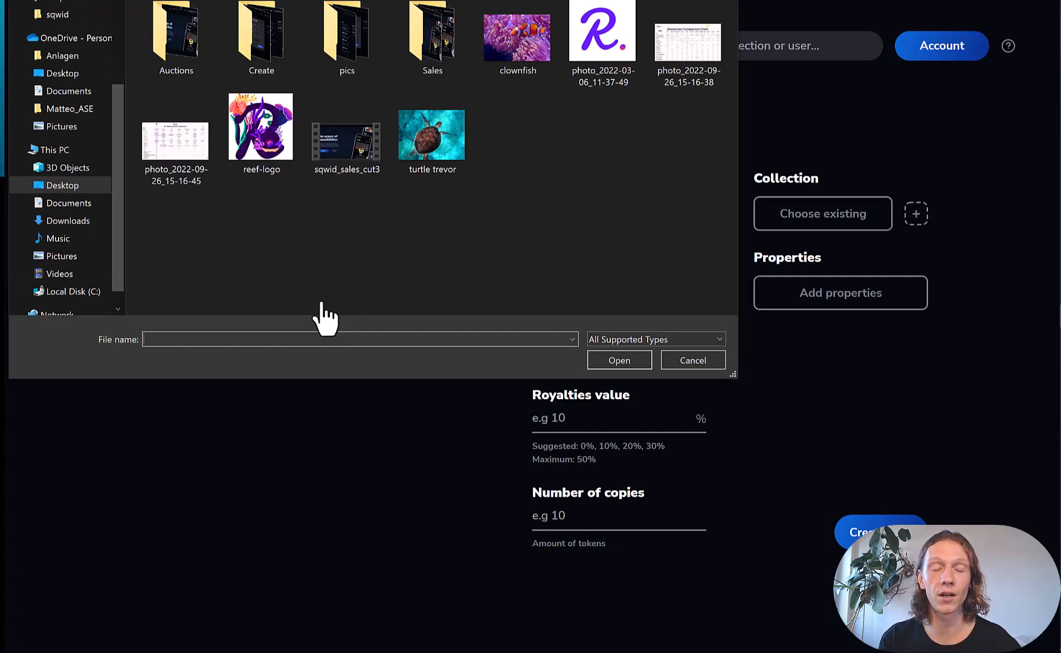
left_click(422, 139)
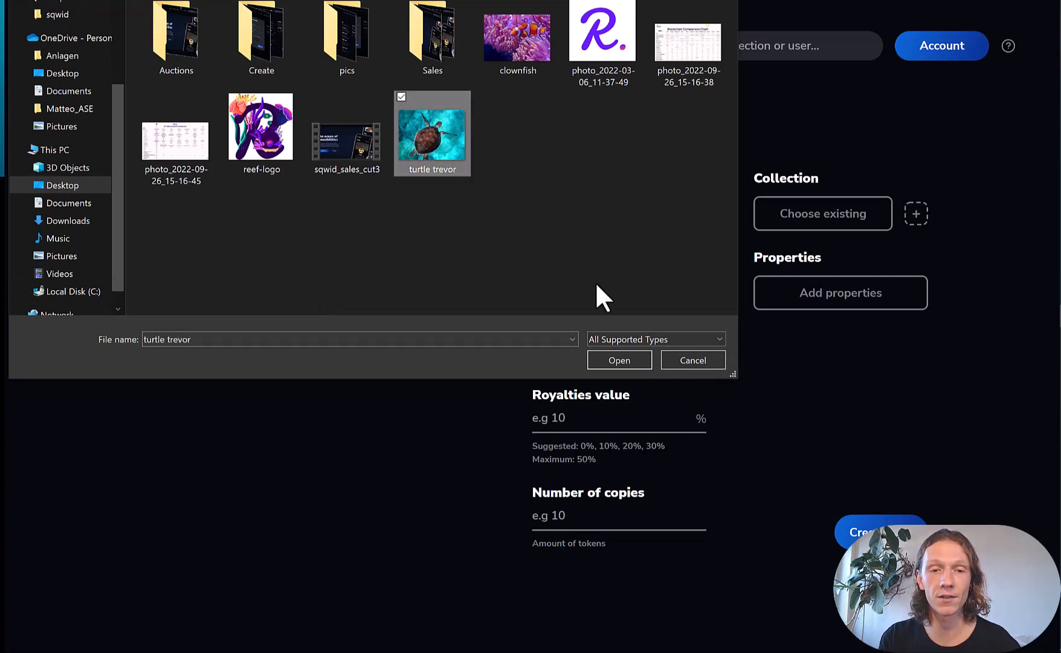
left_click(619, 361)
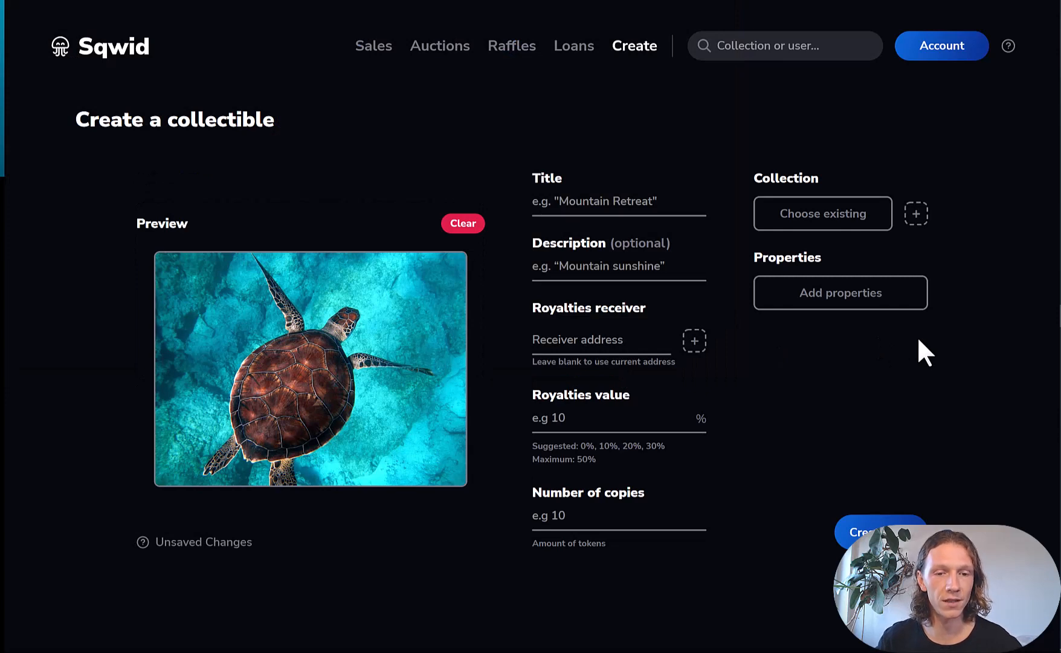
Title the collectible "Trevor" and describe it as "Turtle in open water"
left_click(641, 200)
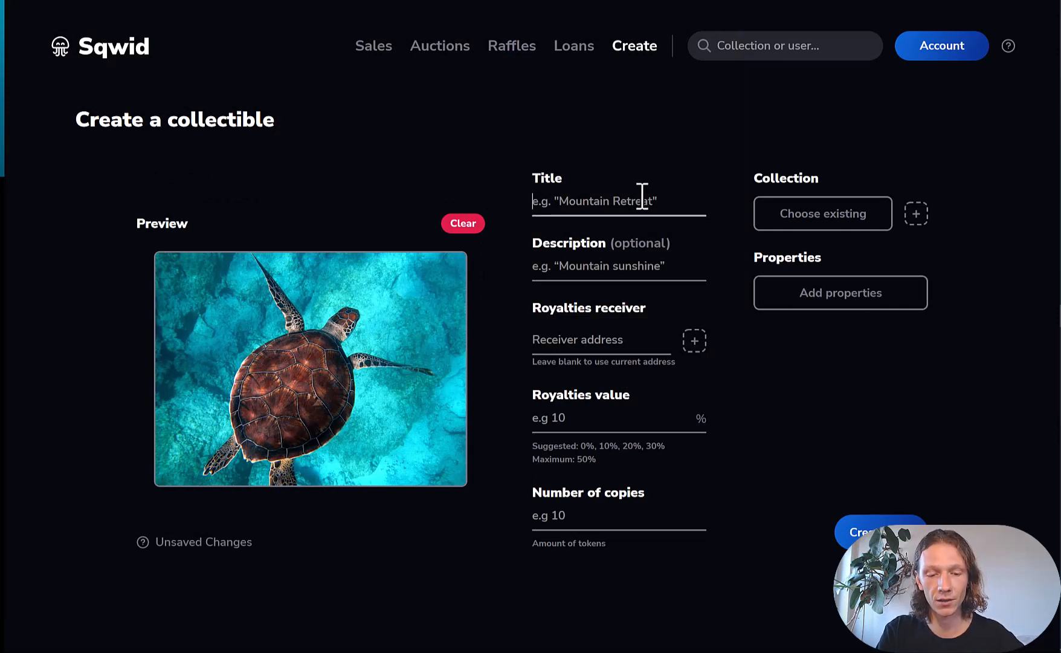
type("Trevor")
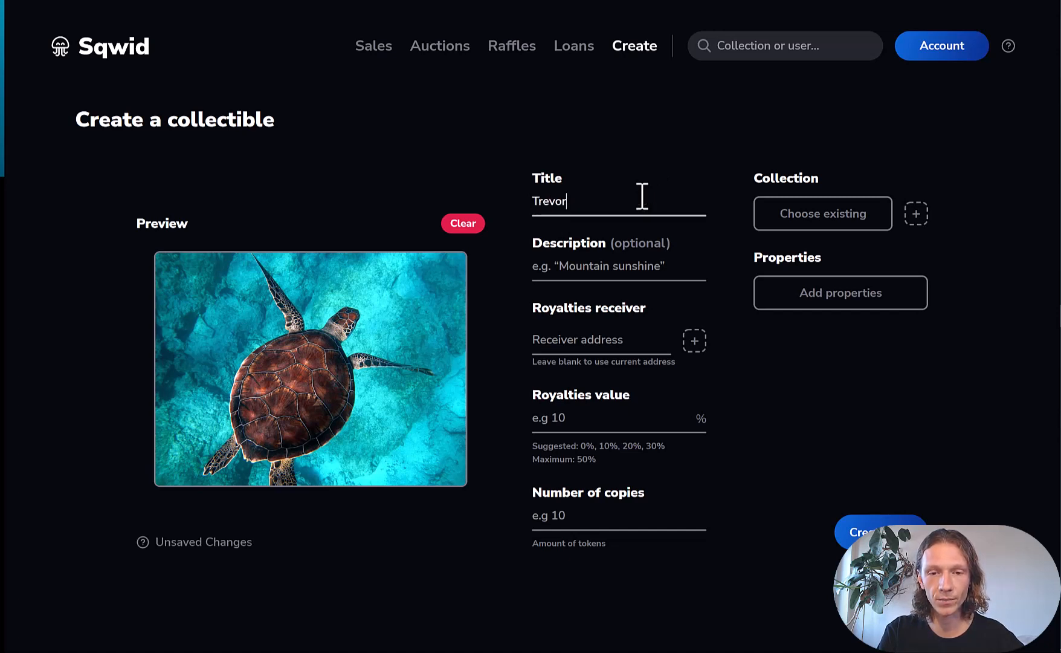
key("Tab")
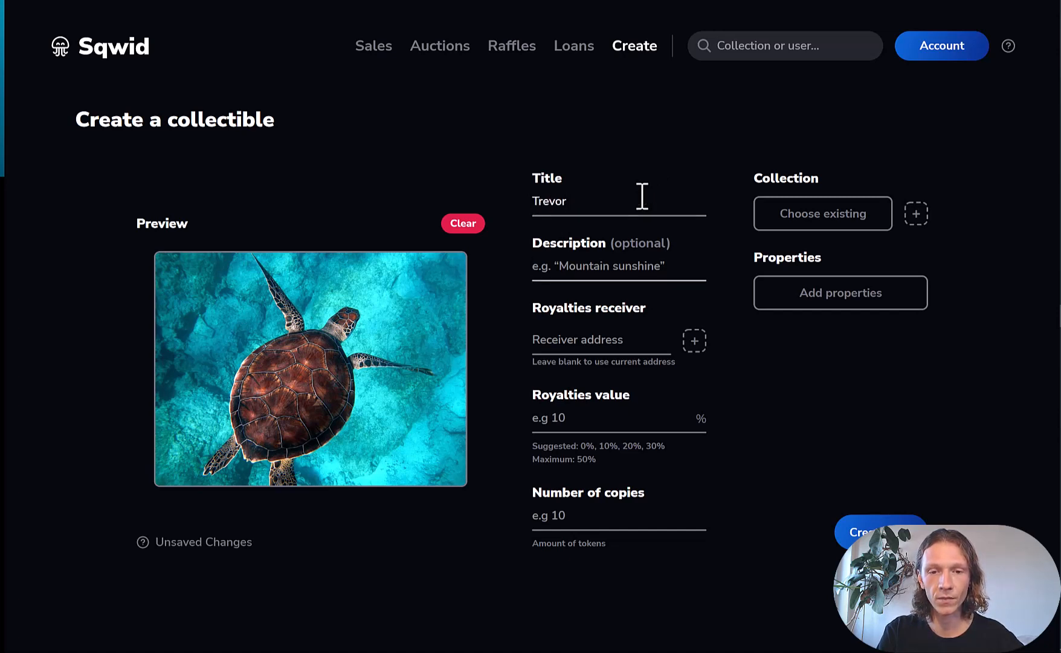
type("T")
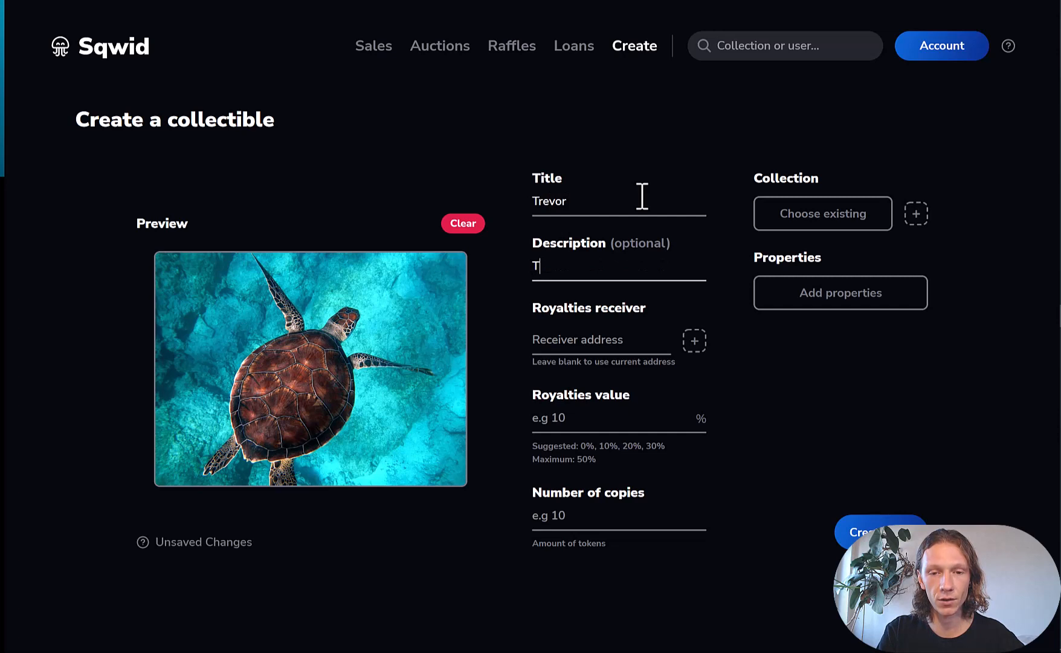
type("urtle i")
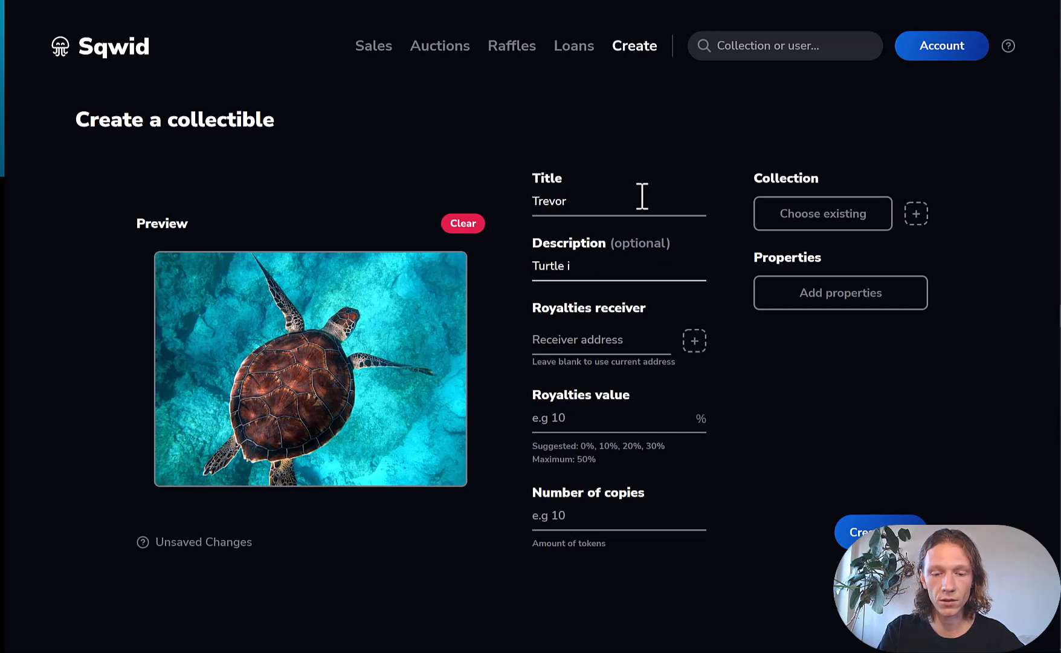
type("n open wa")
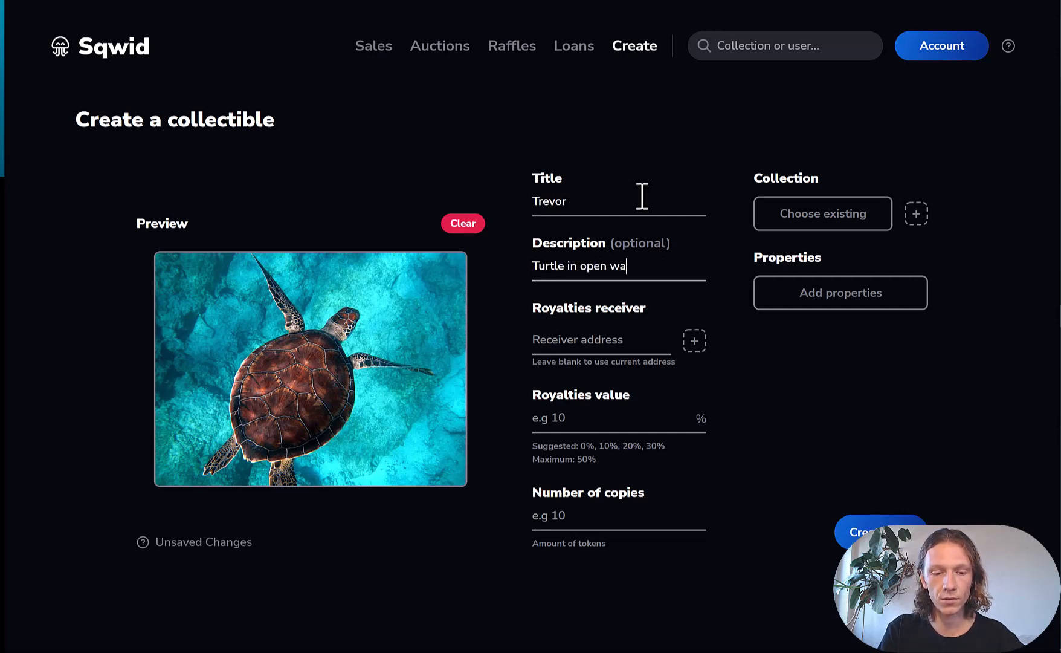
type("ter")
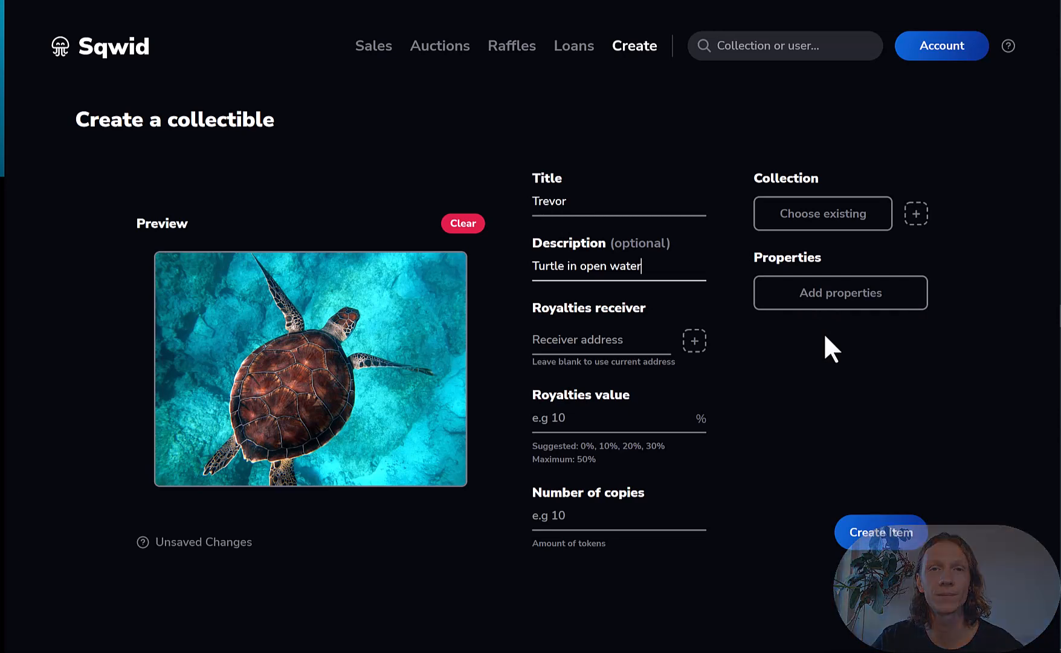
Start a Splitzer for the royalties receiver and add a second recipient with the copied EVM wallet address
left_click(700, 345)
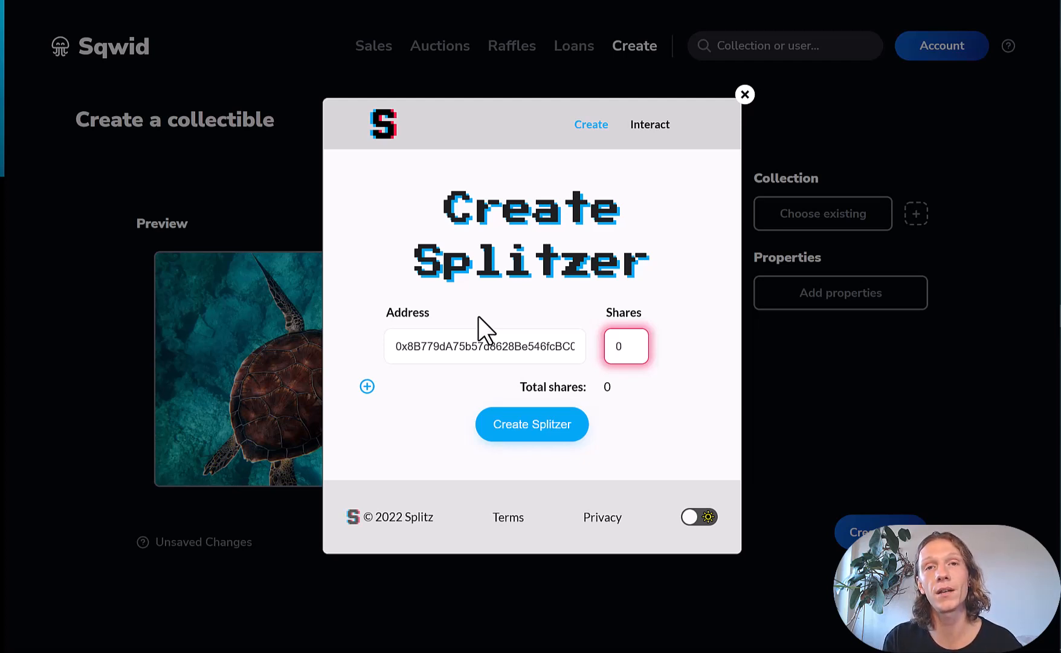
left_click(367, 386)
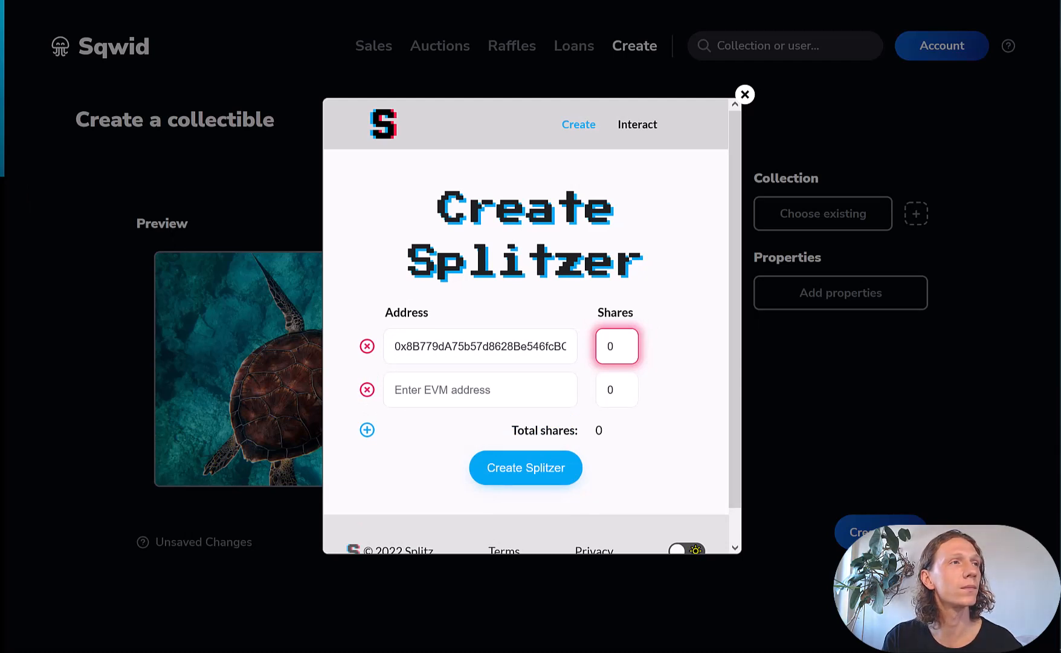
left_click(425, 392)
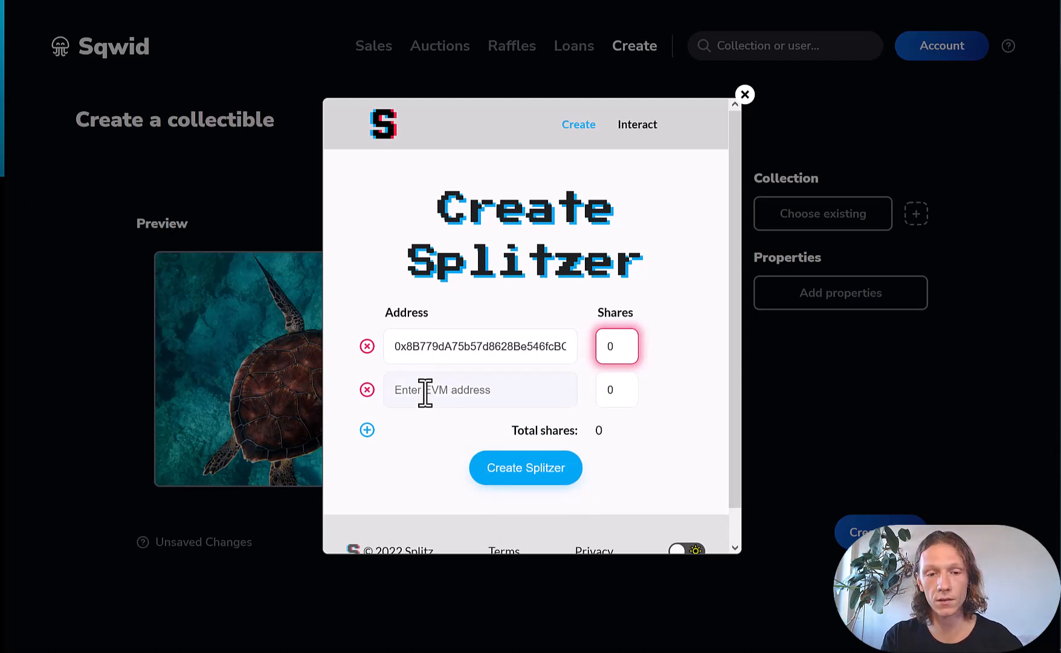
key("ctrl+v")
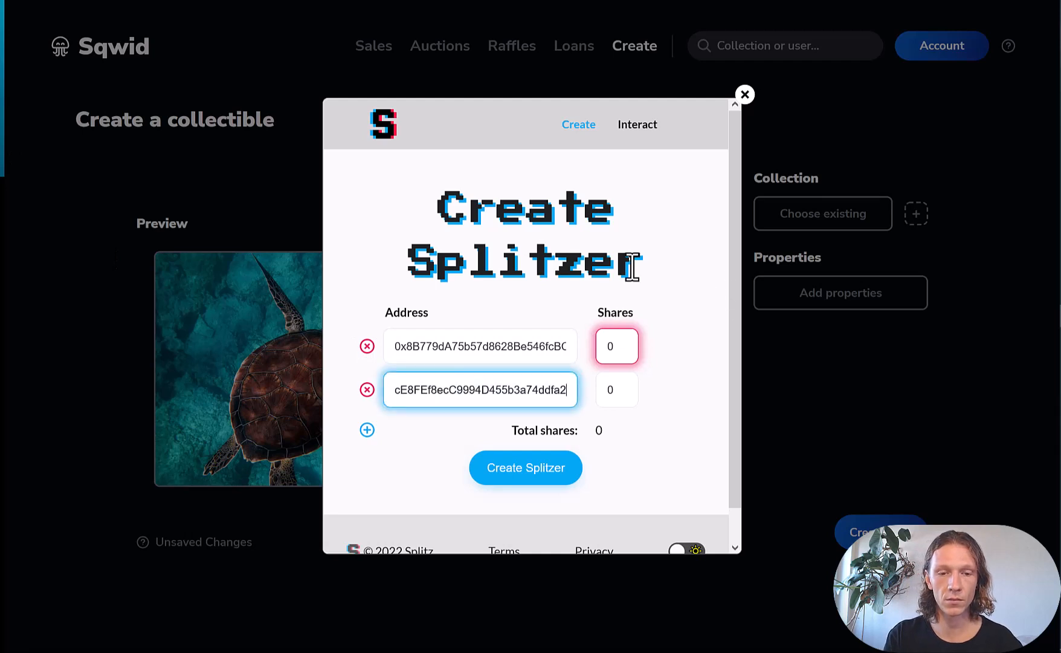
scroll(452, 383, "left", 3)
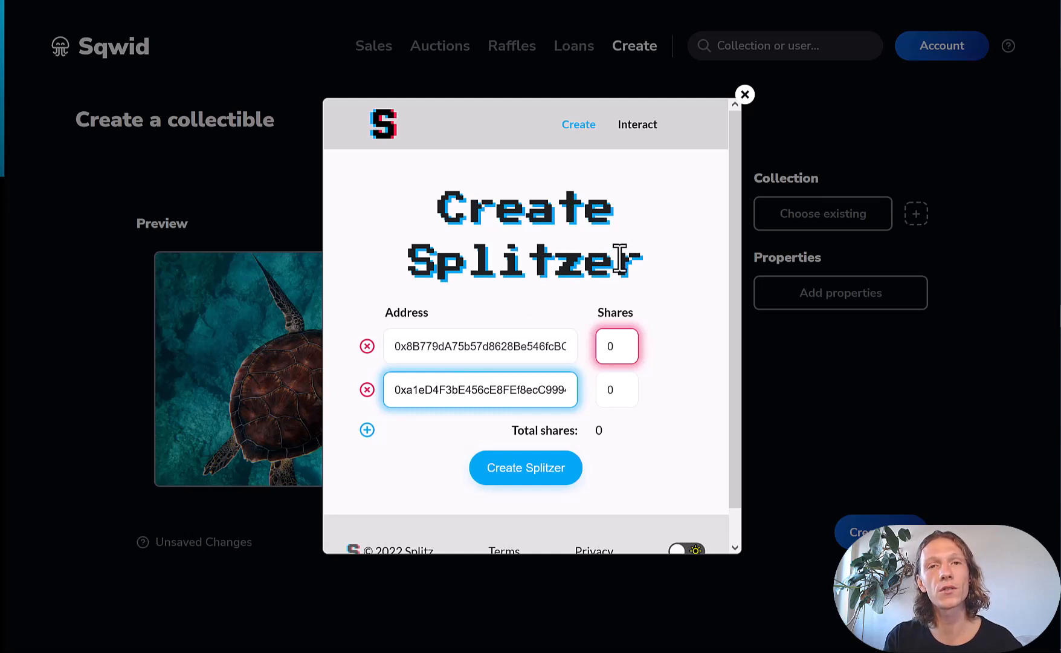
Give each of the two Splitzer recipients 50 shares
left_click(617, 344)
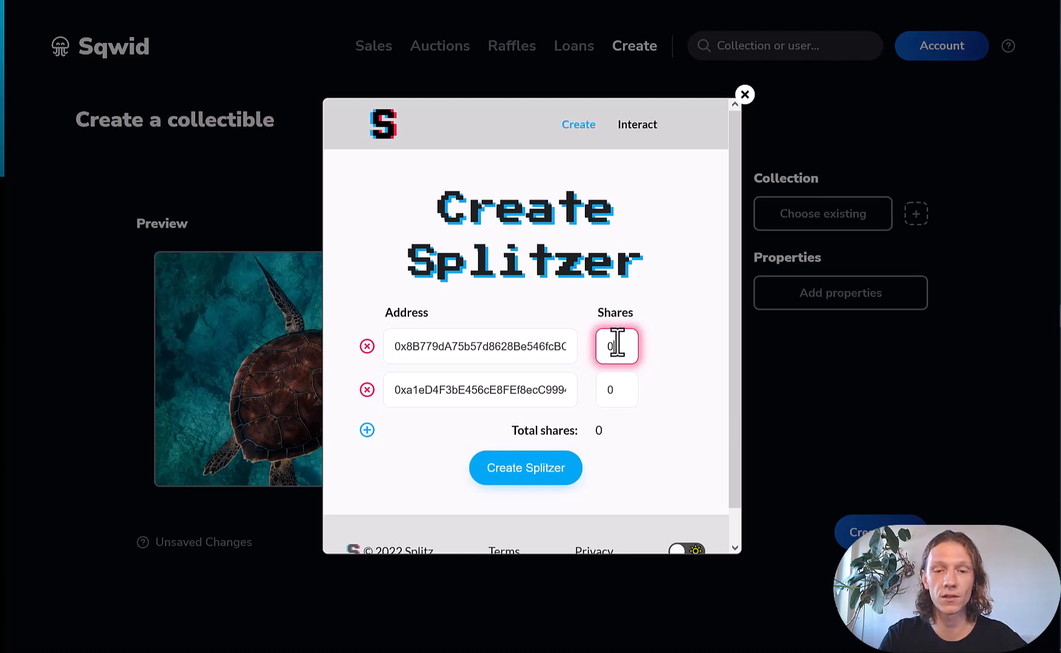
type("50")
left_click(623, 390)
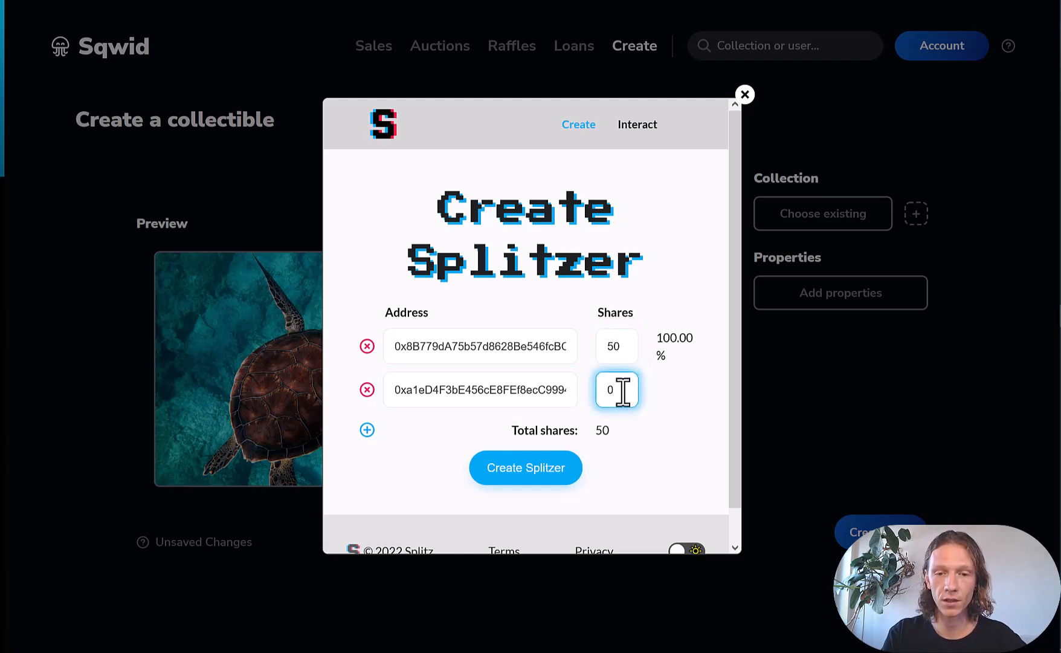
type("50")
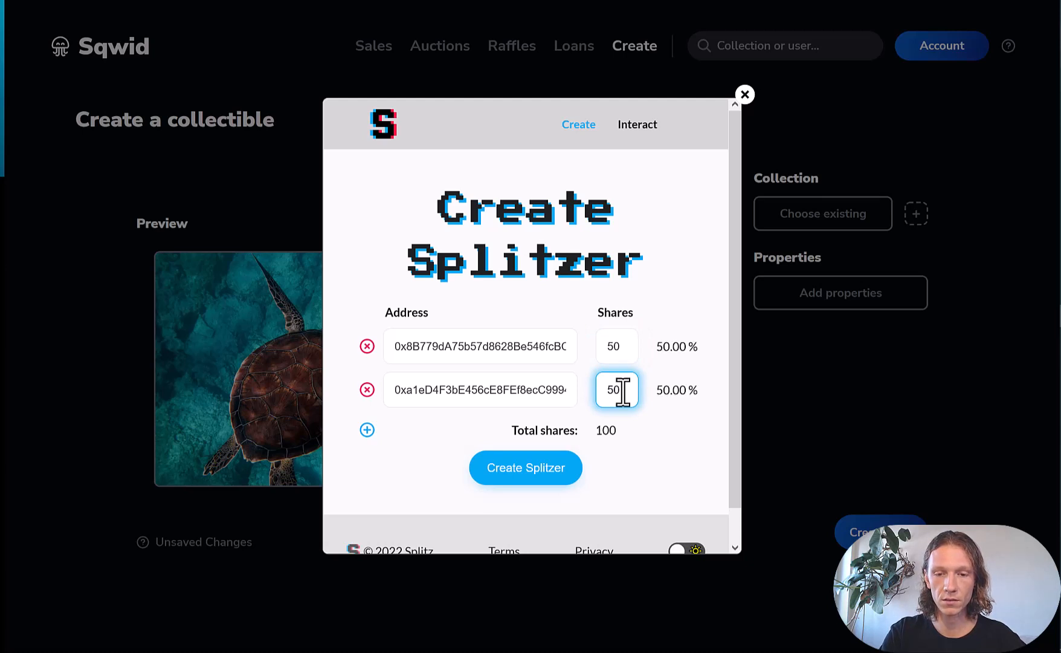
left_click(662, 298)
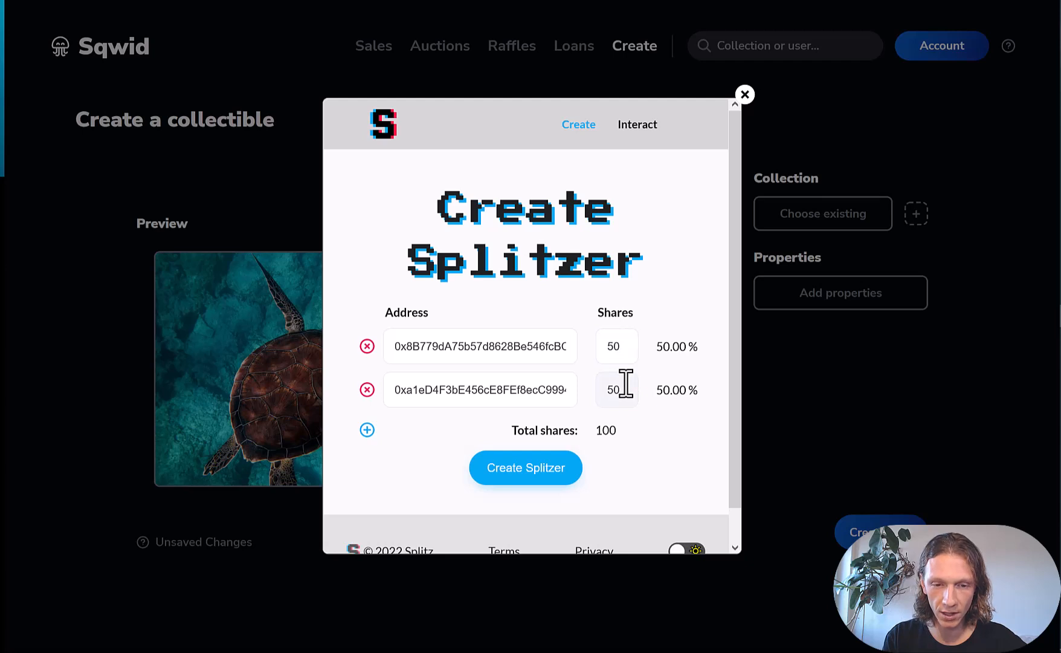
scroll(656, 315, "down", 1)
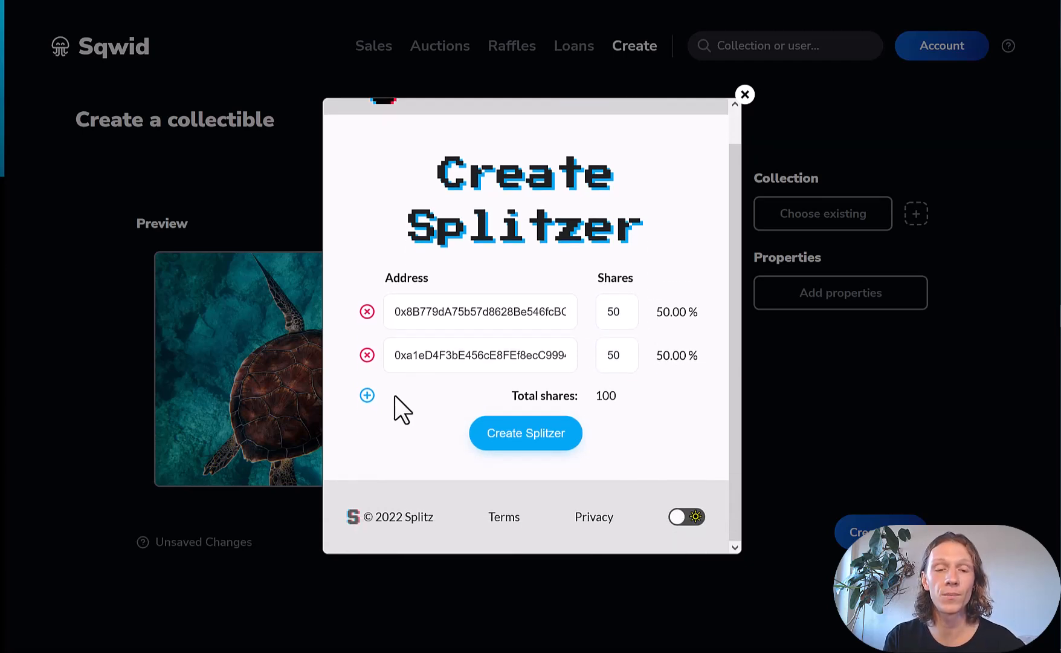
left_click(367, 396)
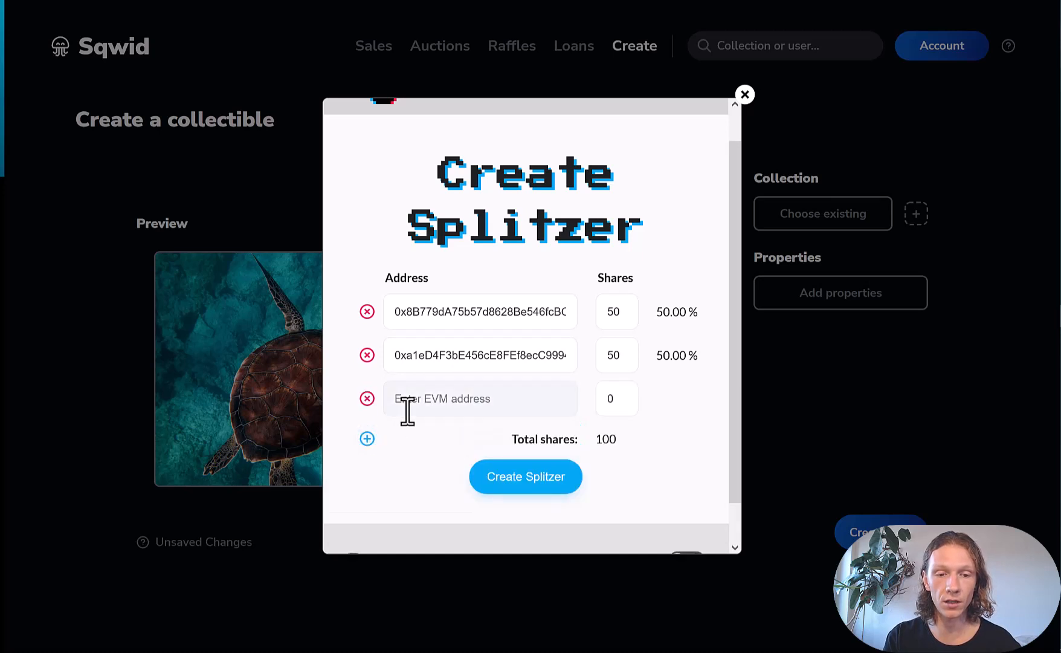
left_click(368, 439)
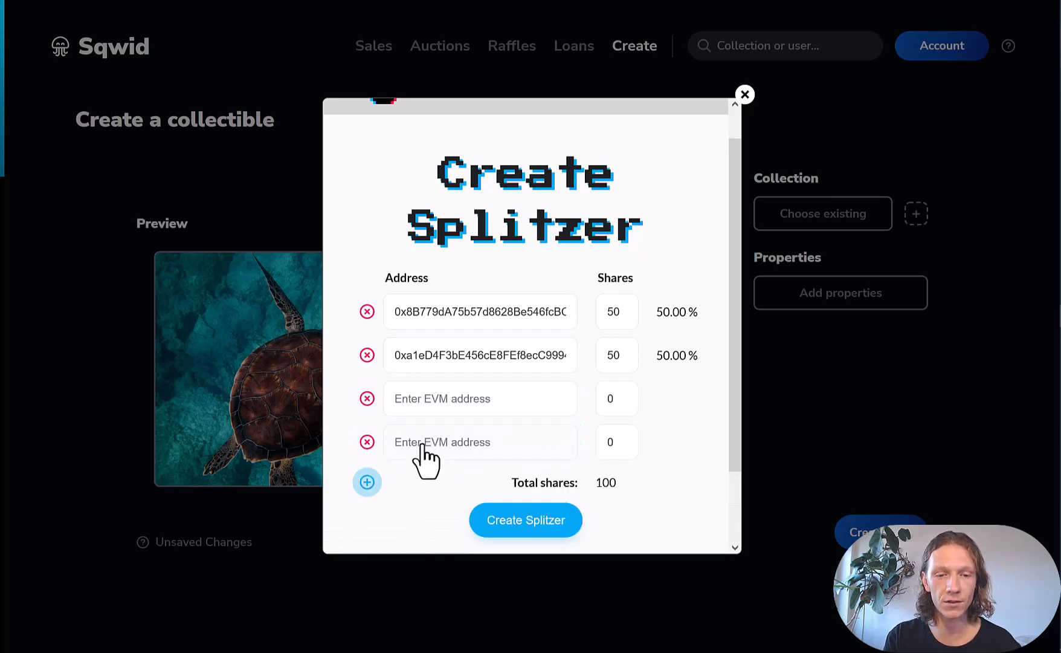
left_click(367, 441)
left_click(367, 398)
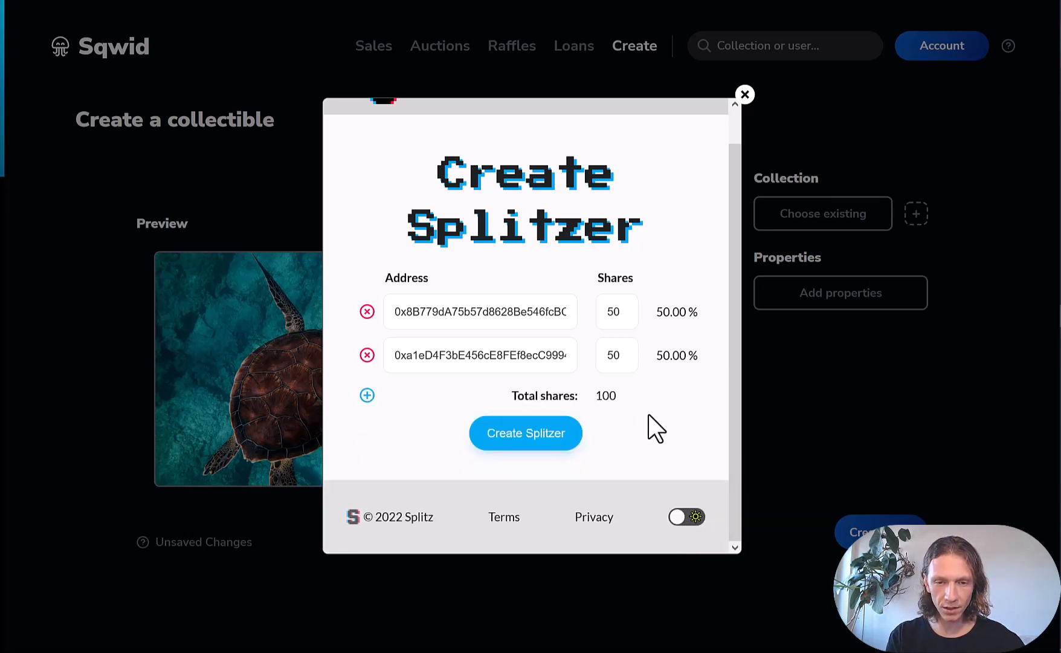
Create the Splitzer and sign its wallet transaction with the account password
left_click(549, 440)
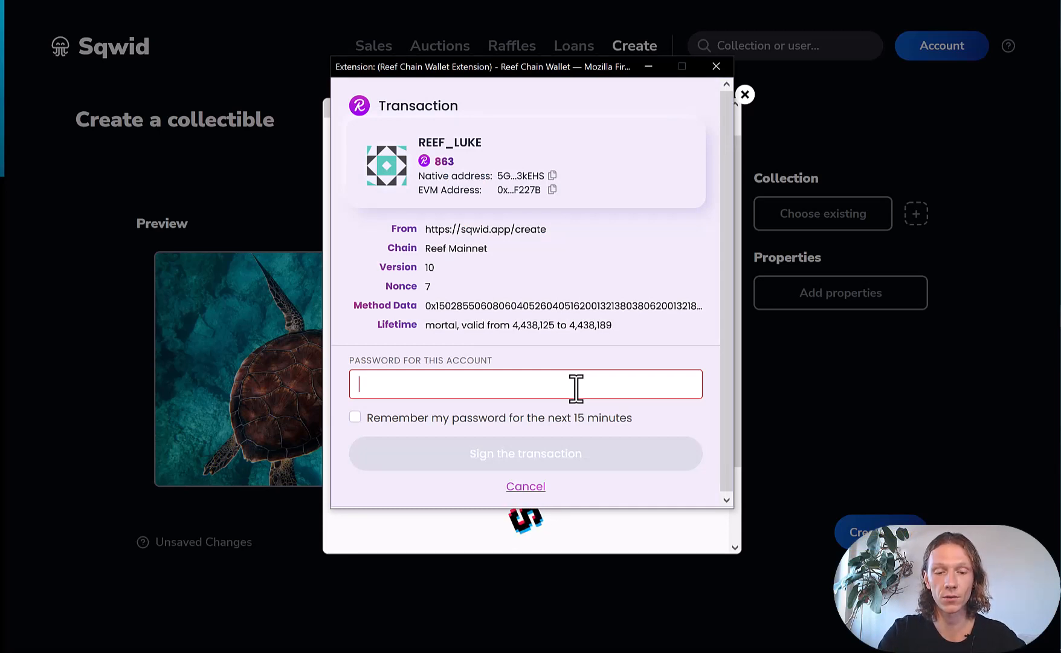
type("••")
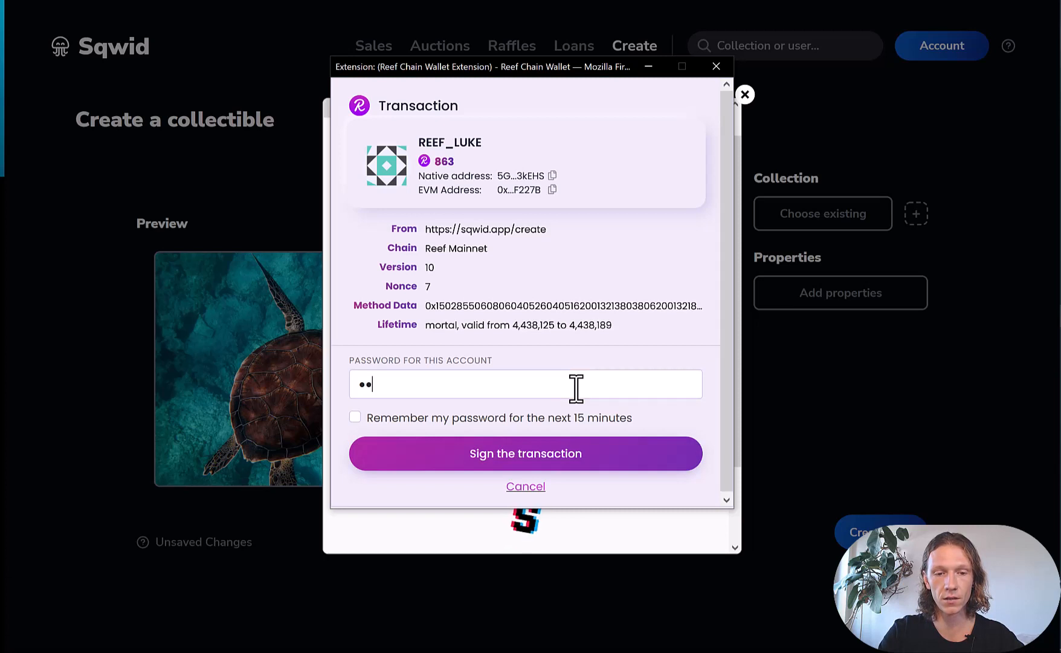
type("••••")
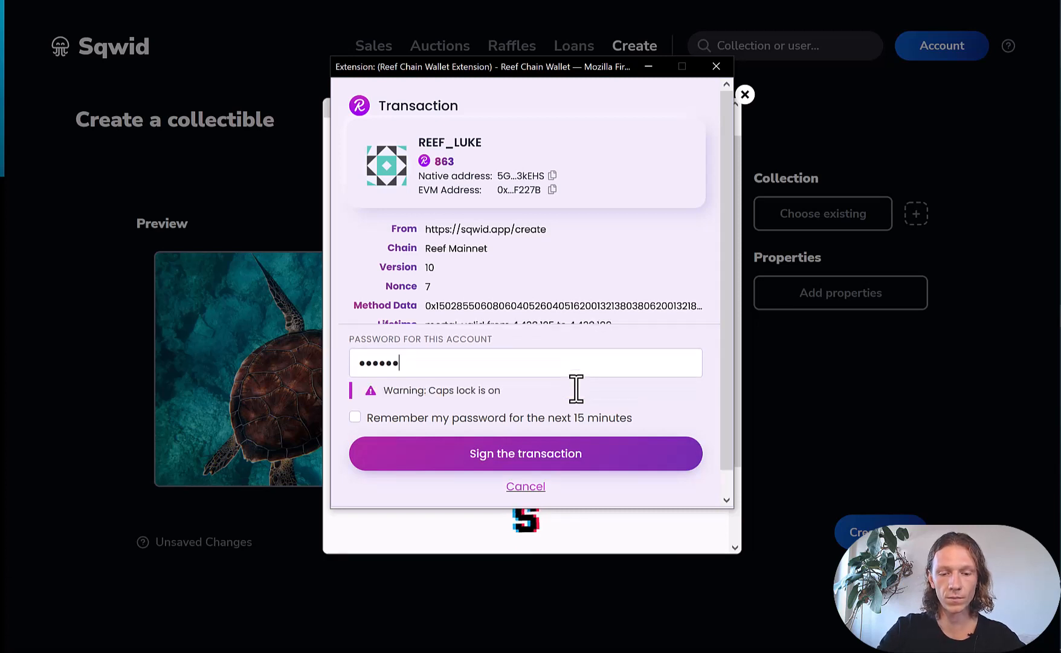
key("Caps_Lock")
type("••••••")
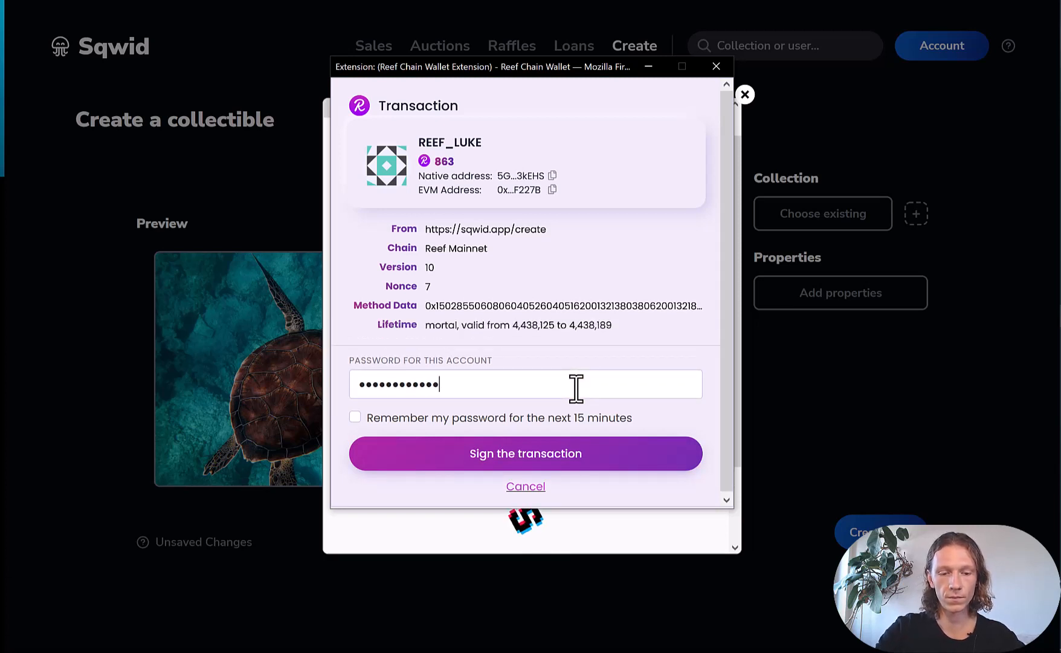
type("•••••••")
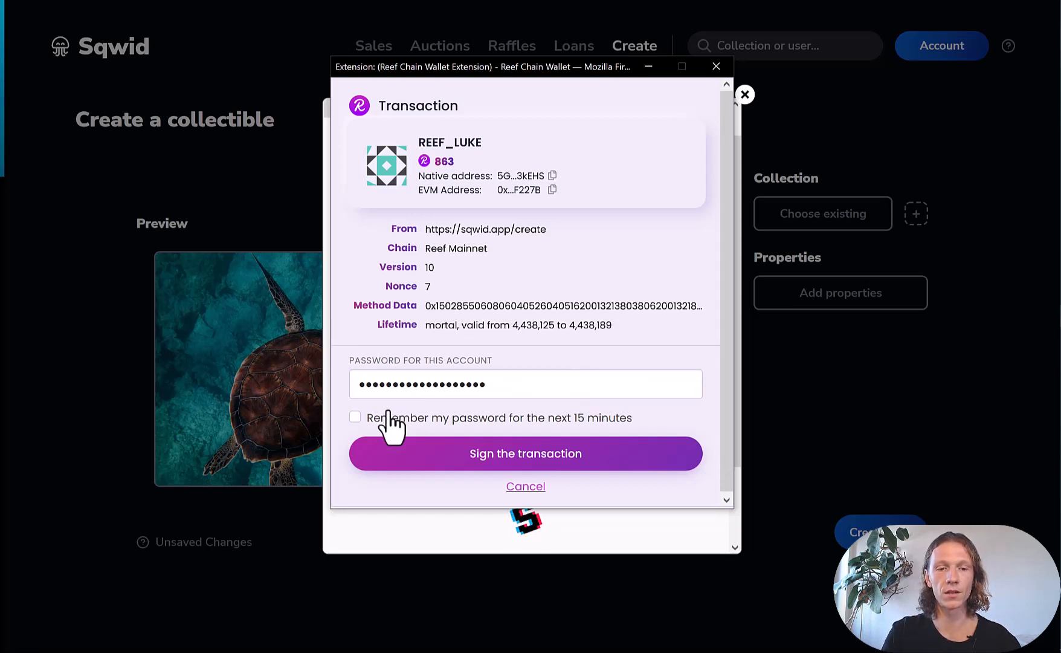
left_click(355, 417)
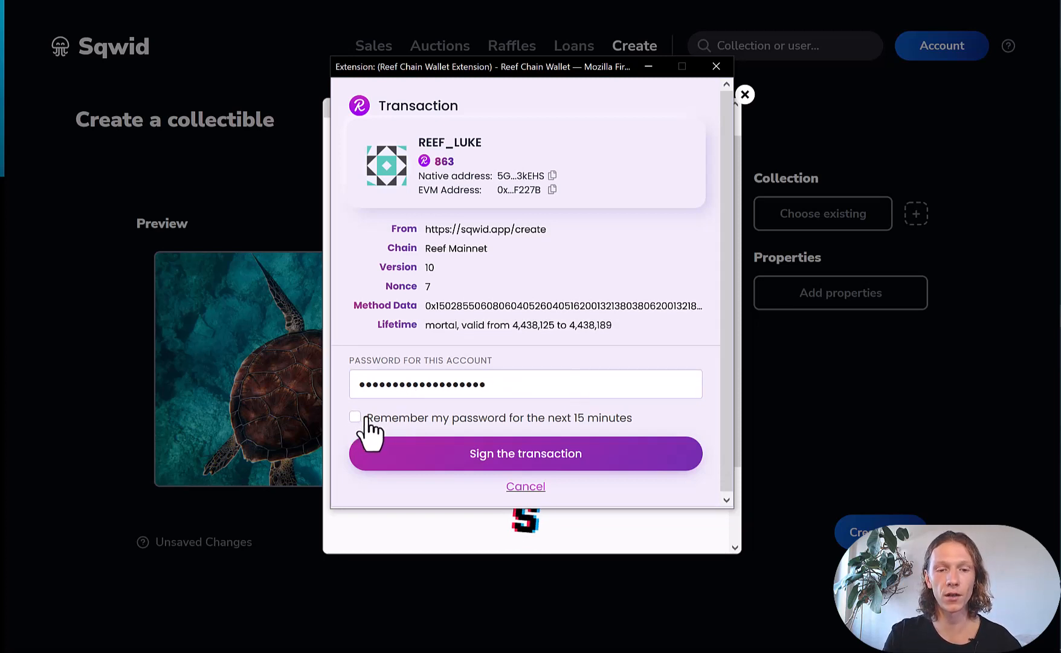
left_click(571, 455)
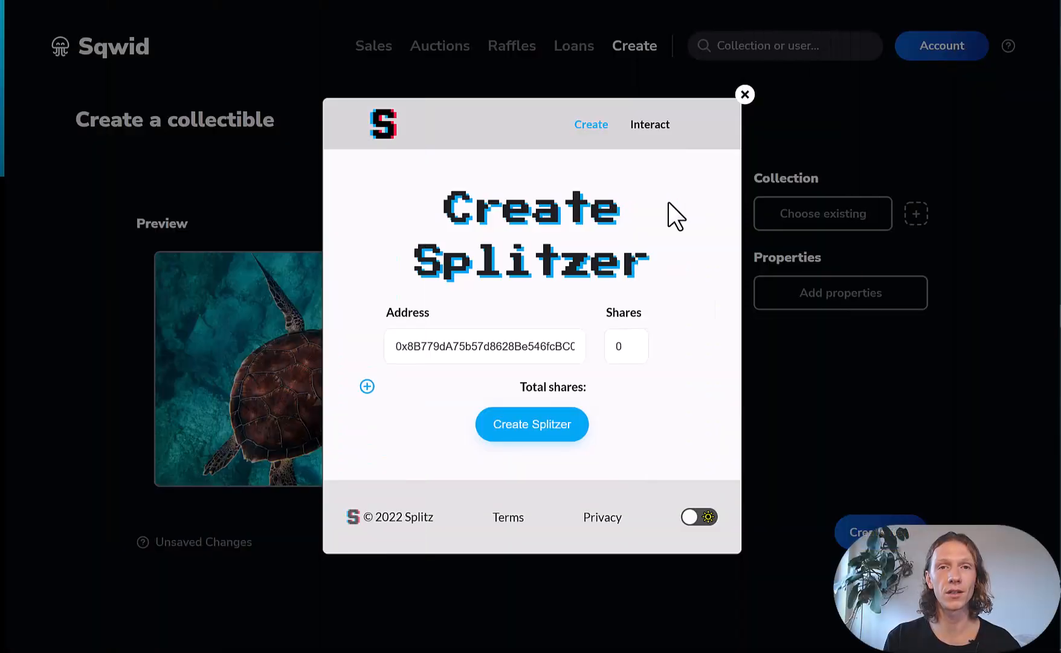
Look up the Splitzer by its contract address in the Interact view
left_click(658, 125)
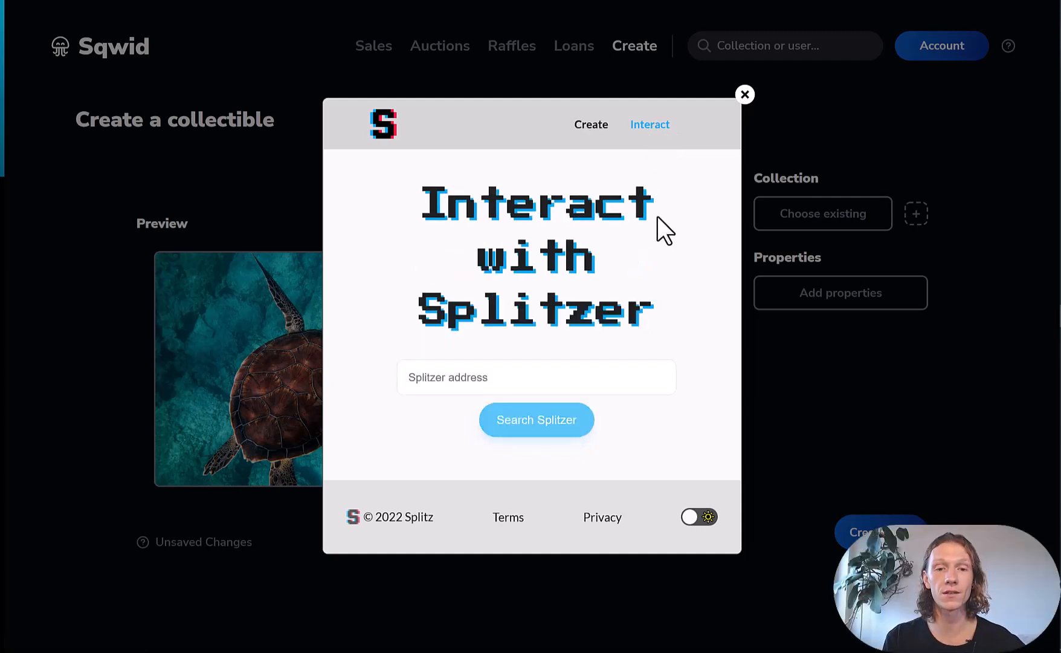
left_click(503, 378)
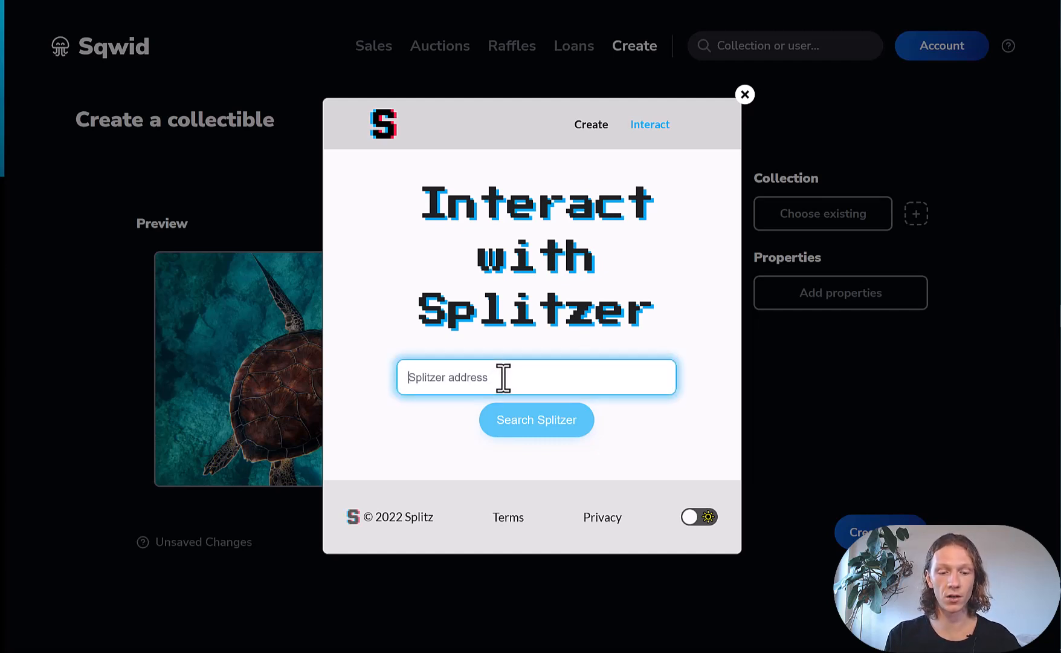
type("0xF22f02e6535d0b98204fAb6d8e01B38C0faD6E5C")
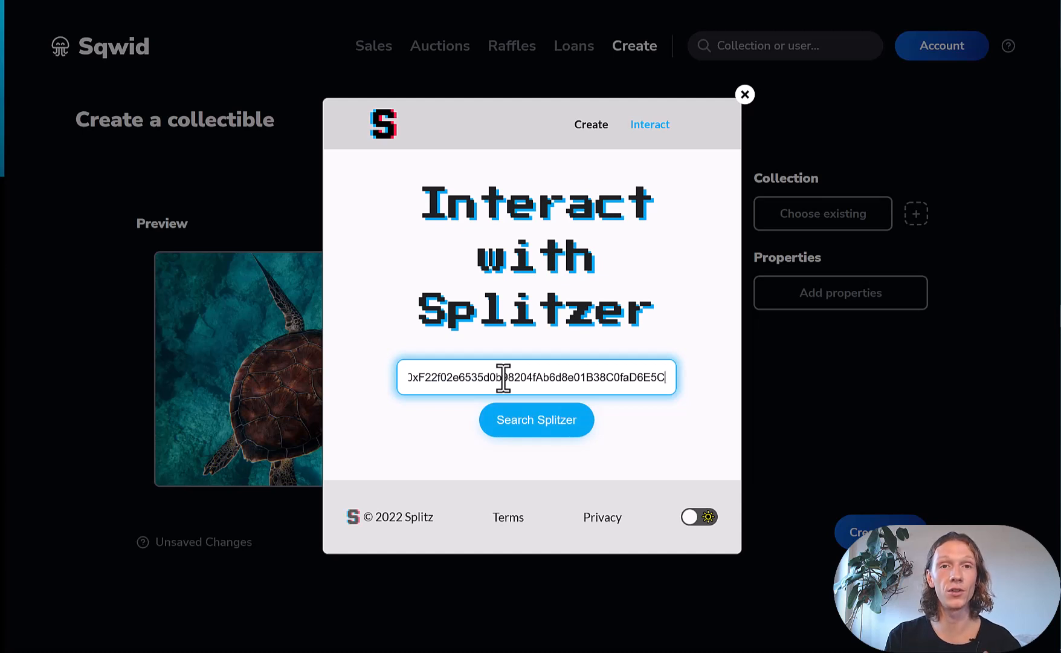
left_click(538, 428)
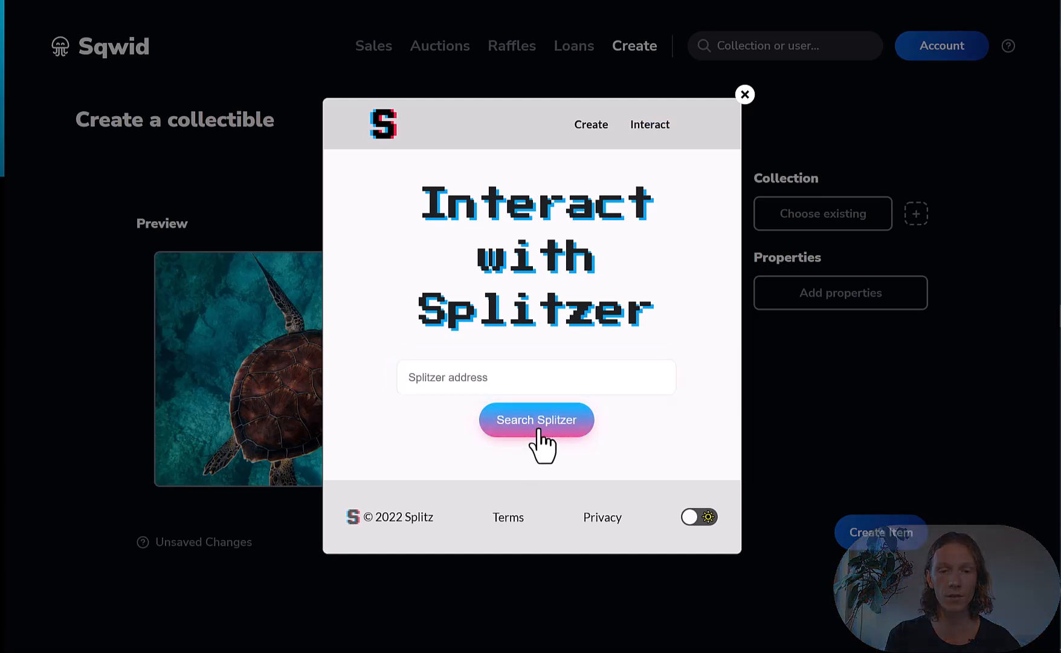
Review the Splitzer's contract address, owners, percentage shares, REEF balance and option to pull REEF from a contract
scroll(521, 290, "down", 1)
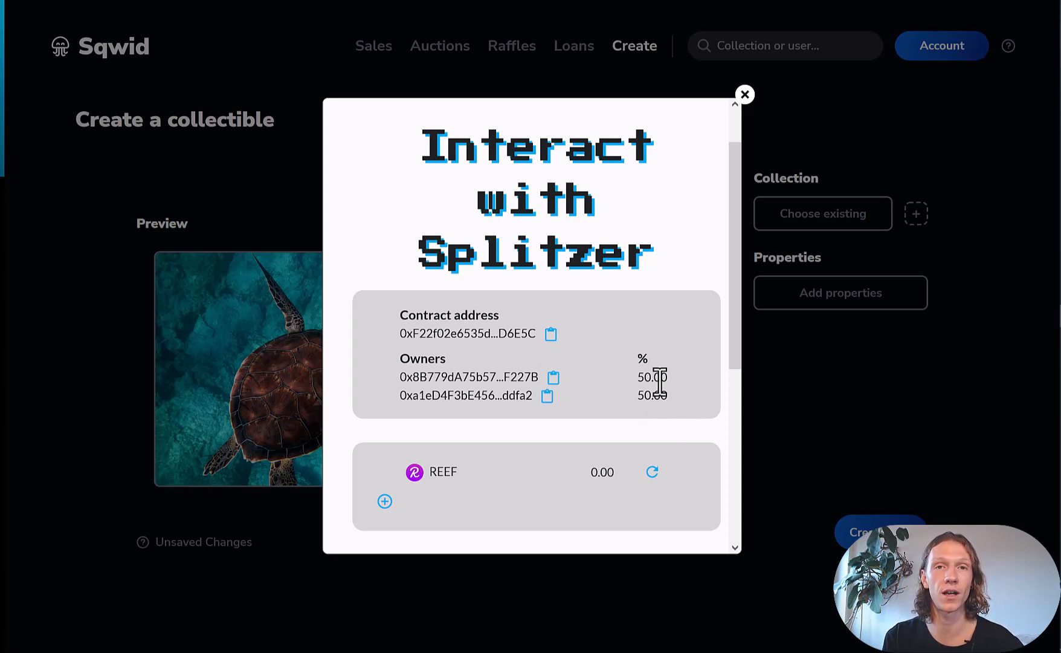
scroll(659, 382, "down", 5)
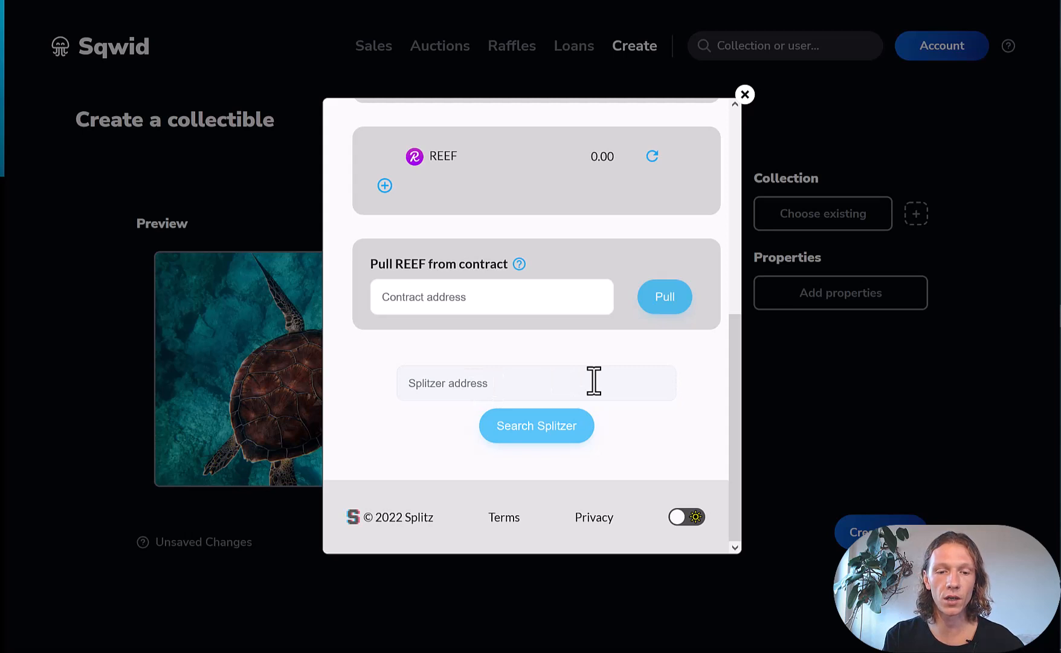
scroll(664, 387, "up", 3)
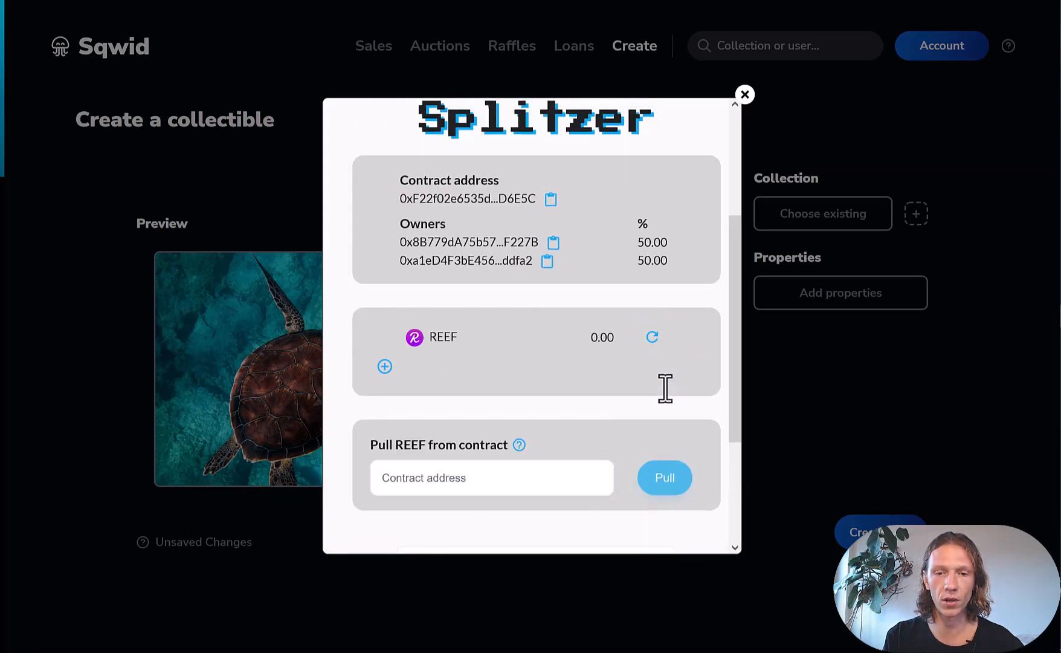
scroll(664, 387, "up", 3)
scroll(664, 387, "up", 1)
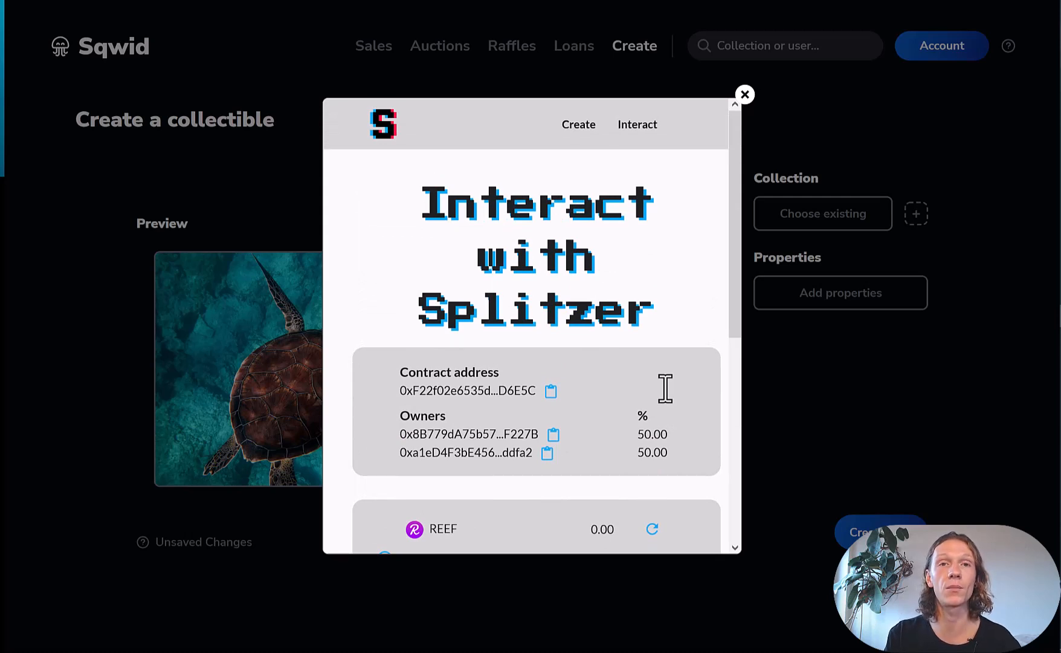
Close the Splitzer window and enter the copied Splitzer contract address as the collectible's royalties receiver
left_click(745, 94)
left_click(588, 338)
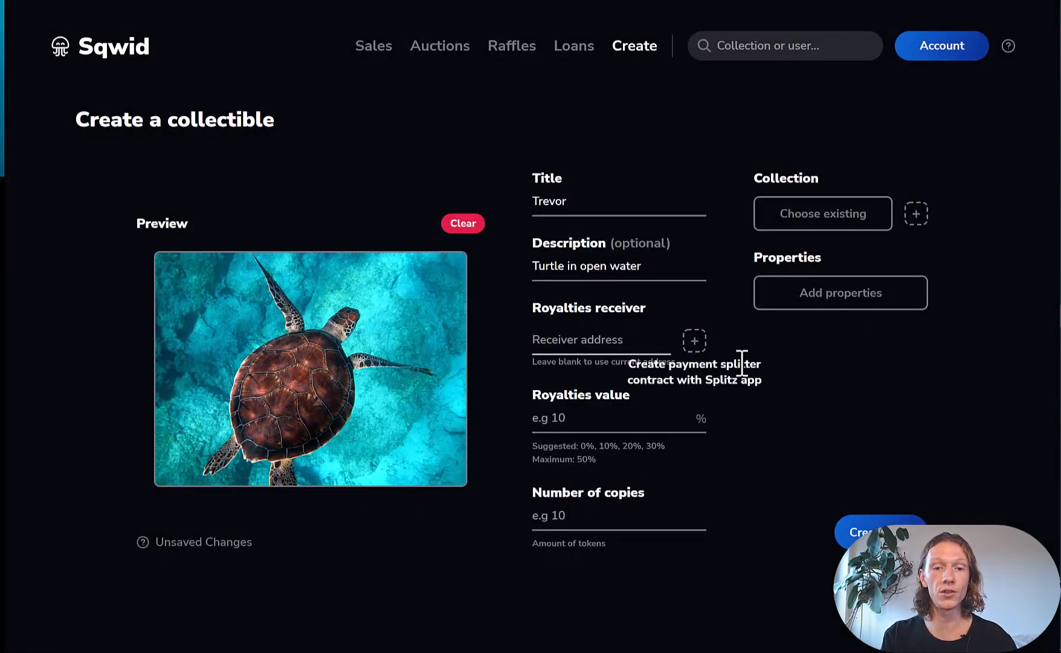
key("ctrl+v")
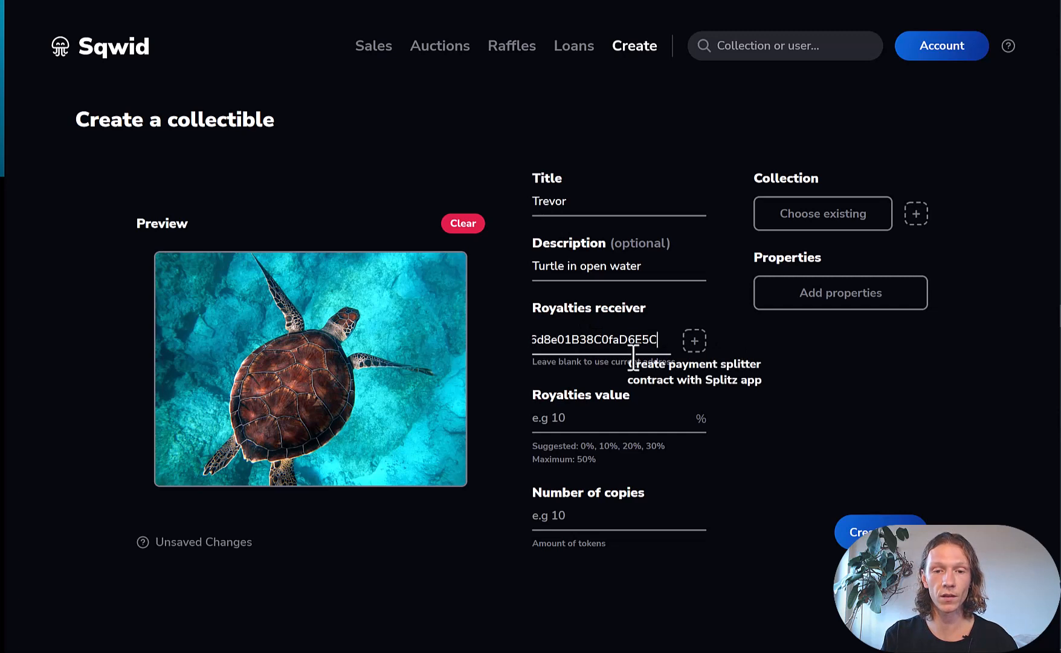
scroll(607, 345, "left", 3)
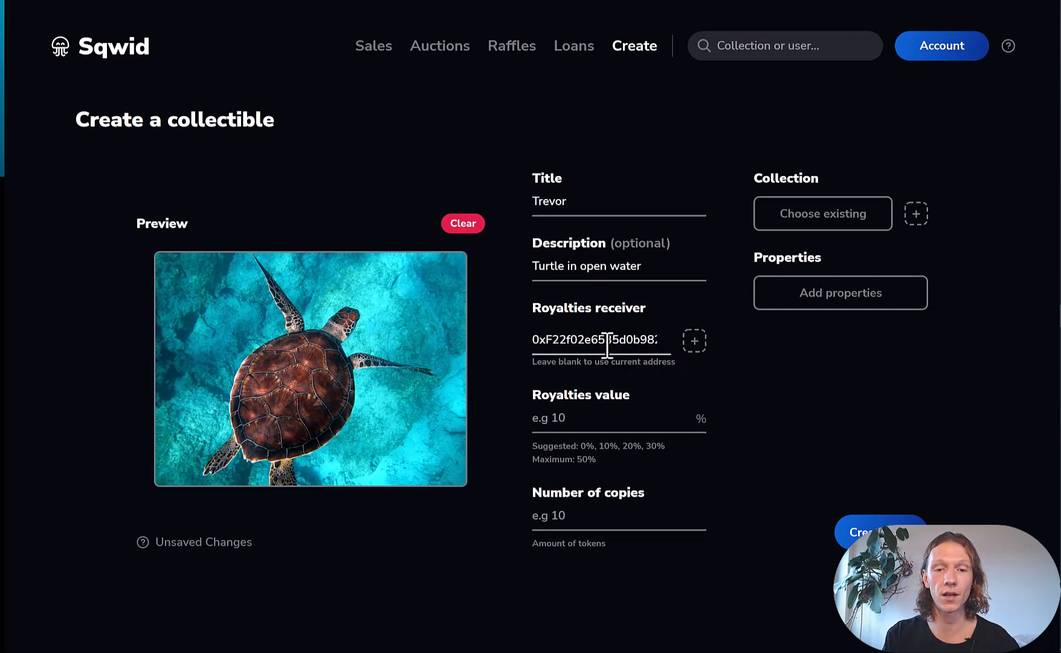
Set the royalties value to 10% with 1 copy, and assign the collectible to the existing Reef collection
left_click(596, 422)
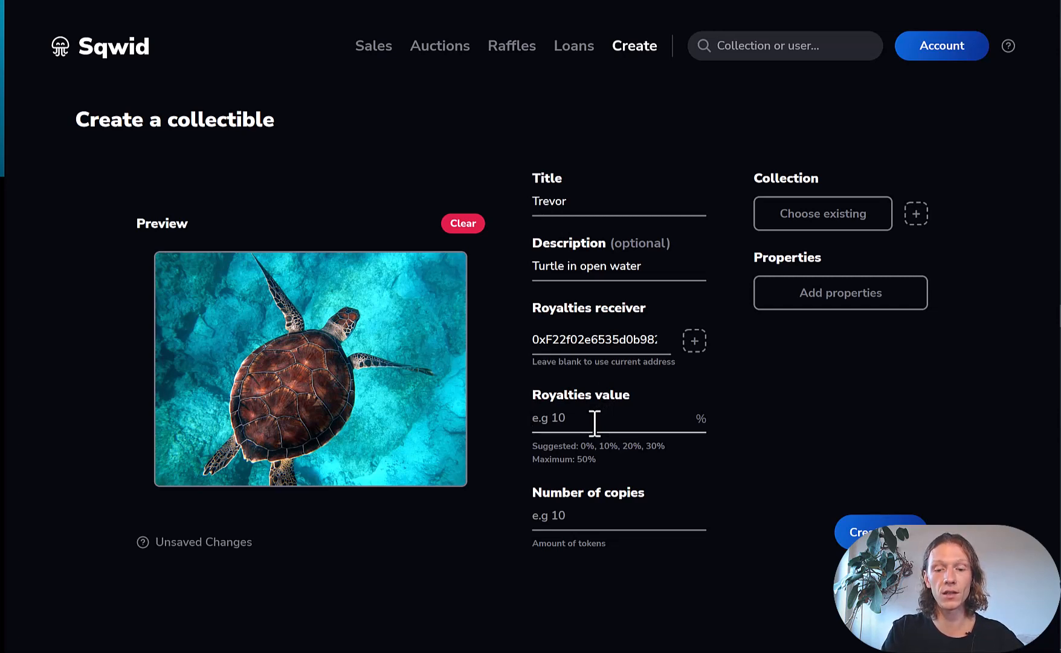
type("10")
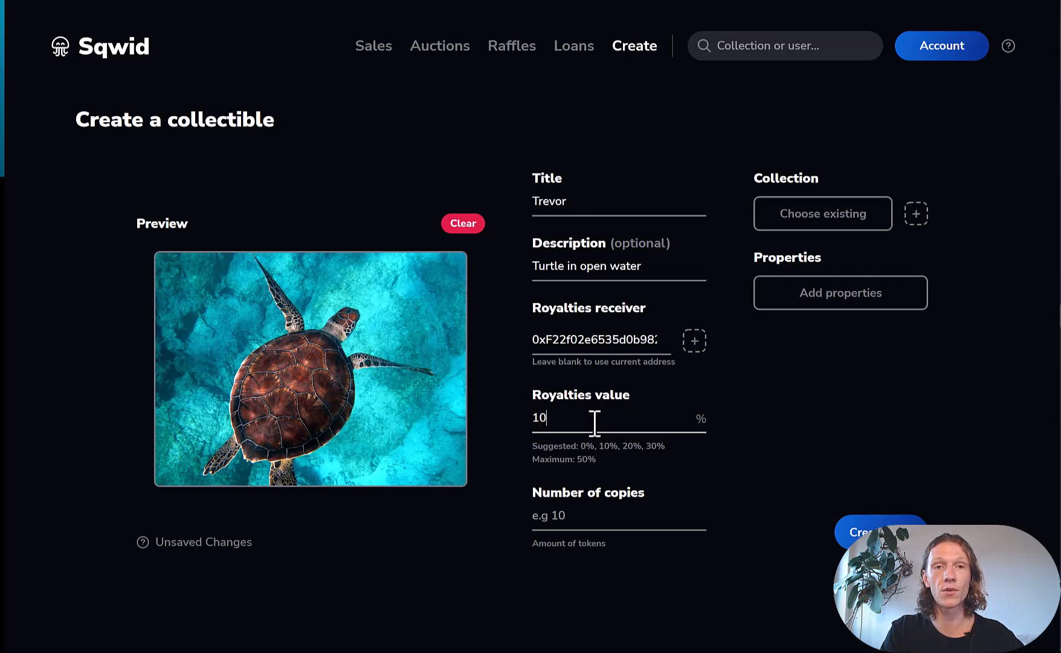
left_click(562, 524)
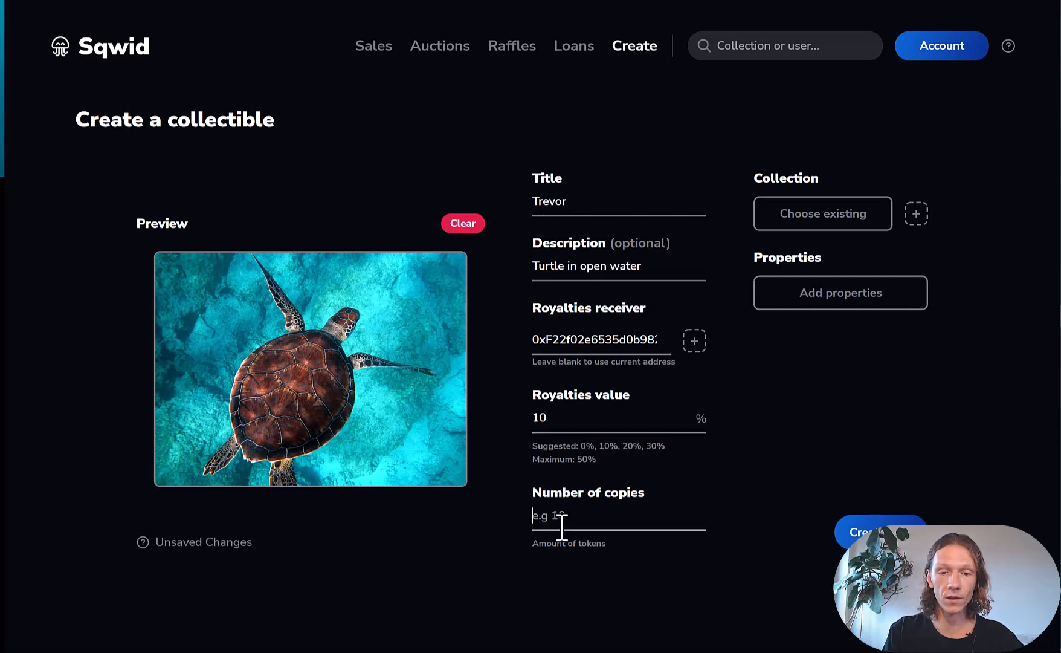
type("1")
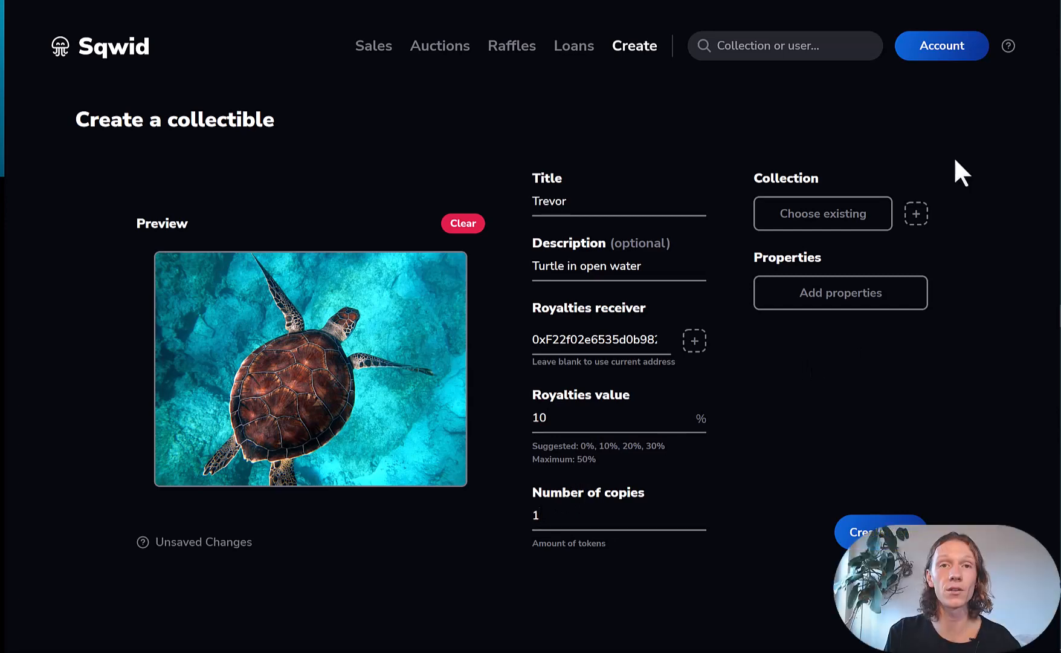
left_click(860, 212)
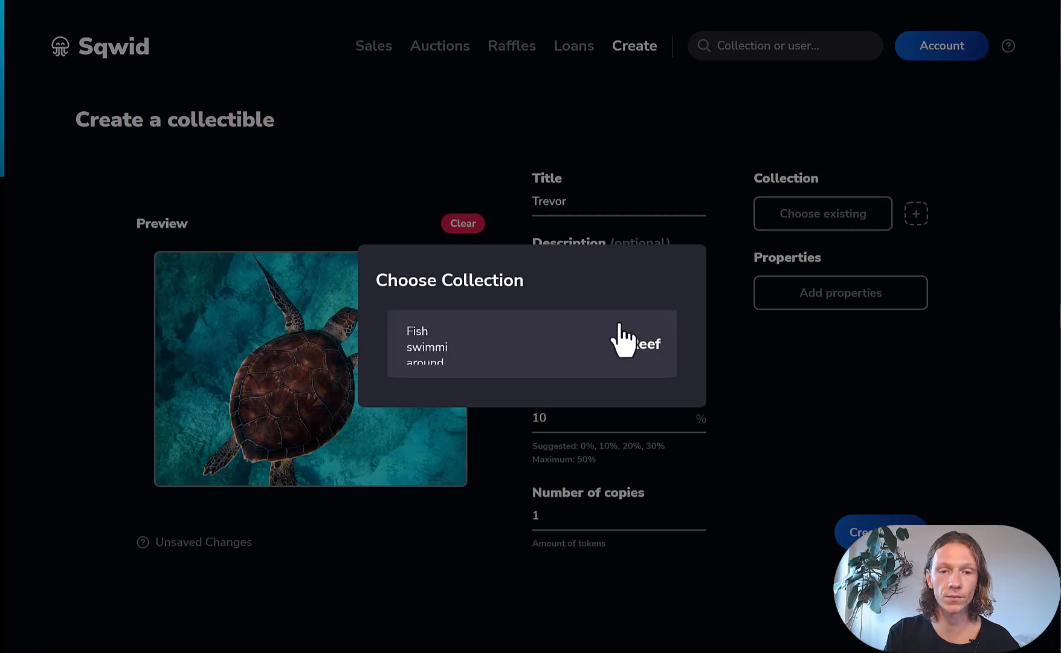
left_click(521, 361)
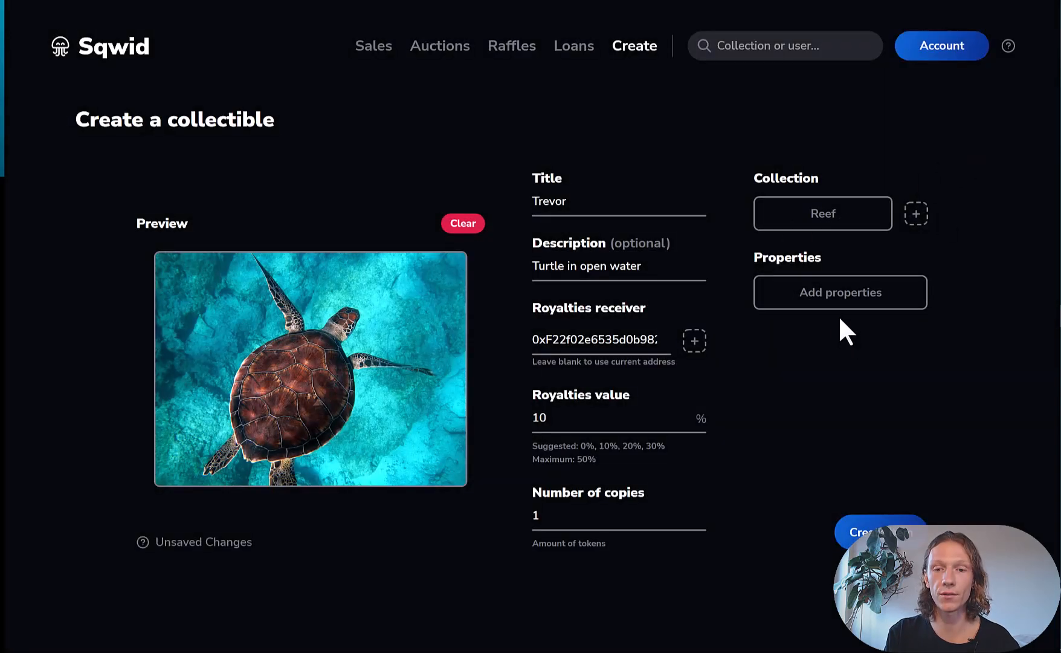
Add the collectible properties background with the value blue and color with the value brown
left_click(860, 308)
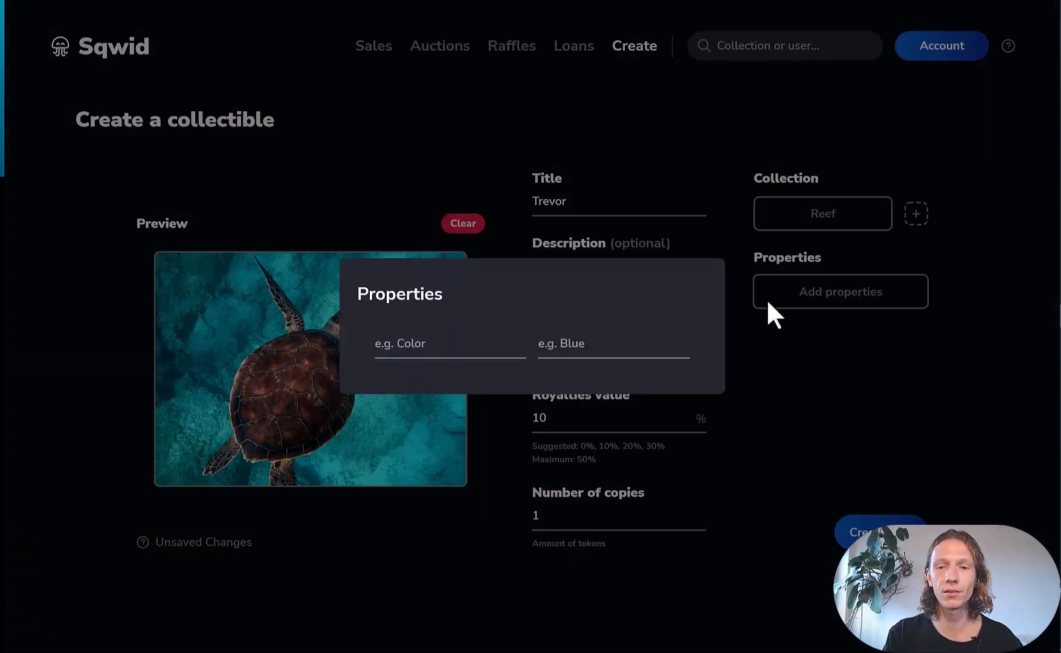
left_click(438, 343)
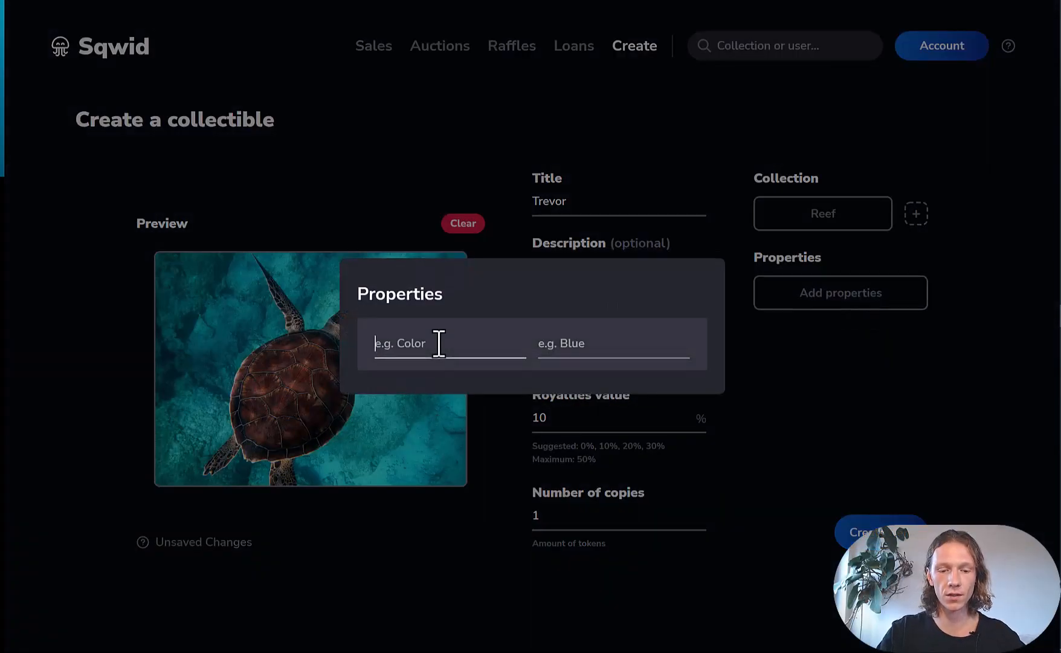
type("background")
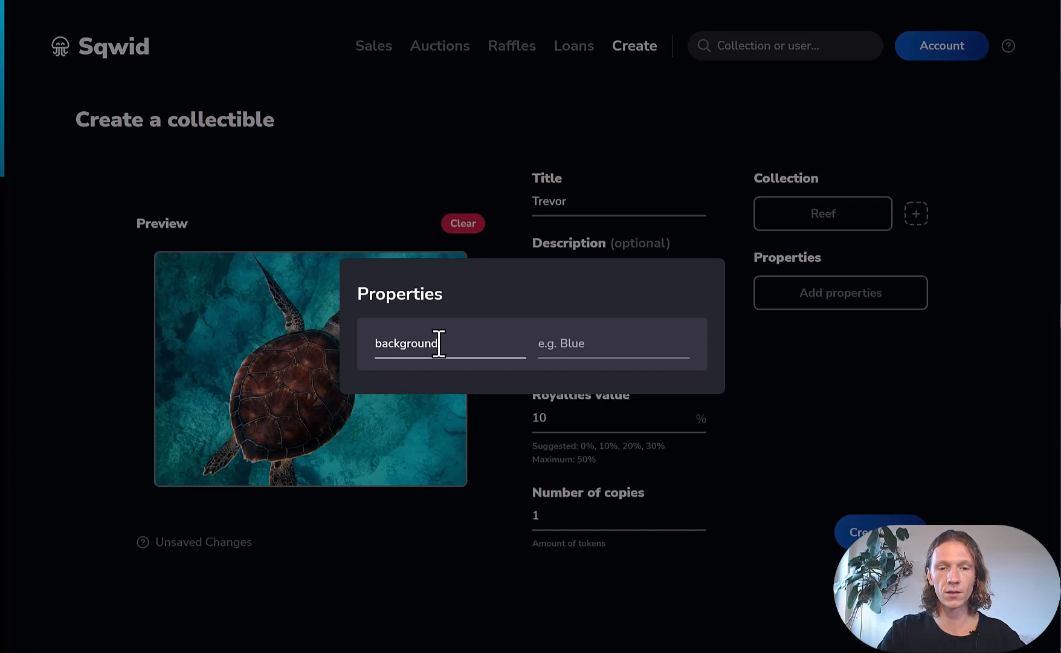
key("Tab")
type("blue")
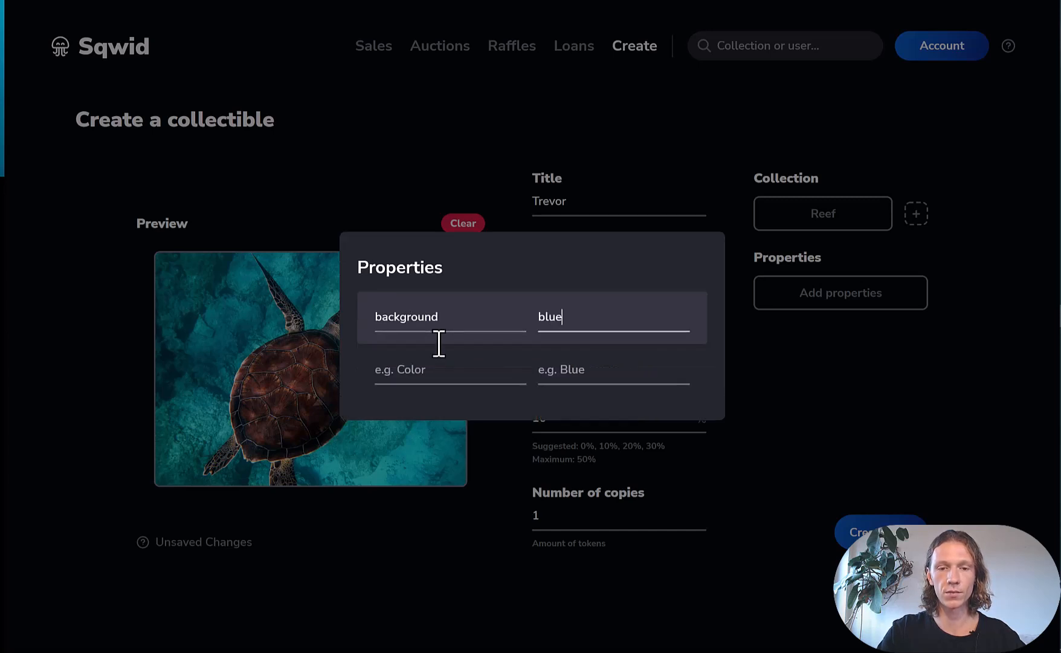
key("Tab")
type("color")
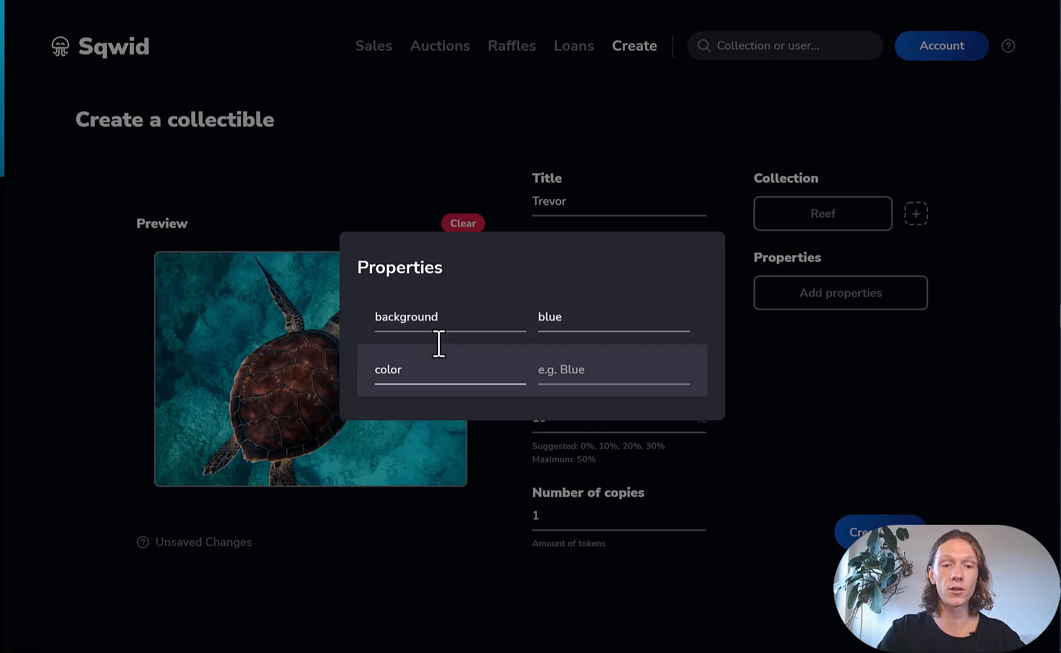
key("Tab")
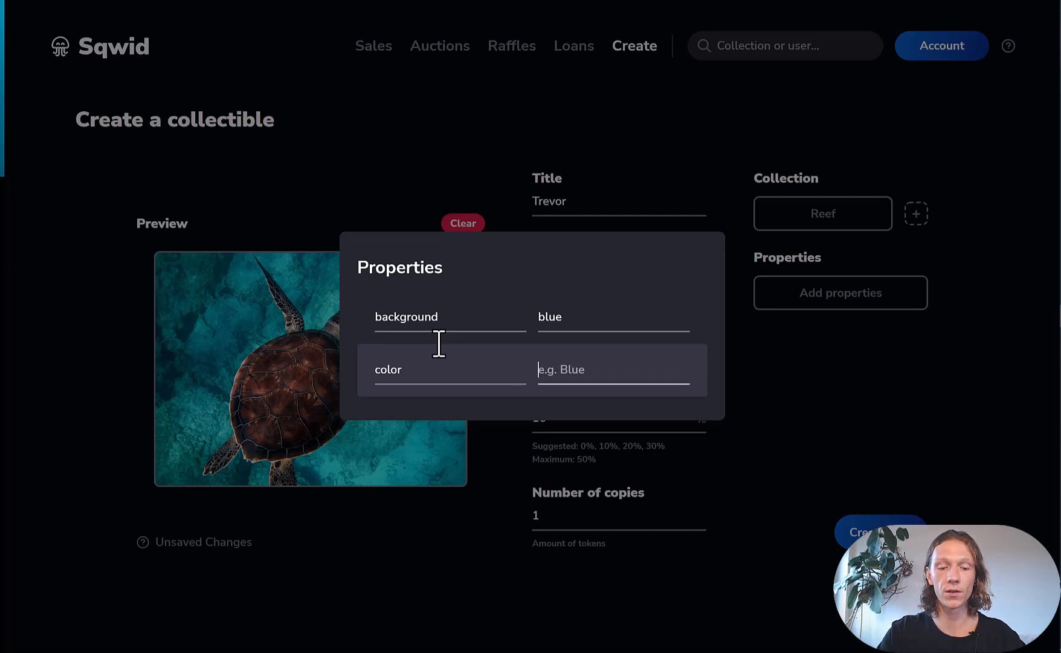
type("brown")
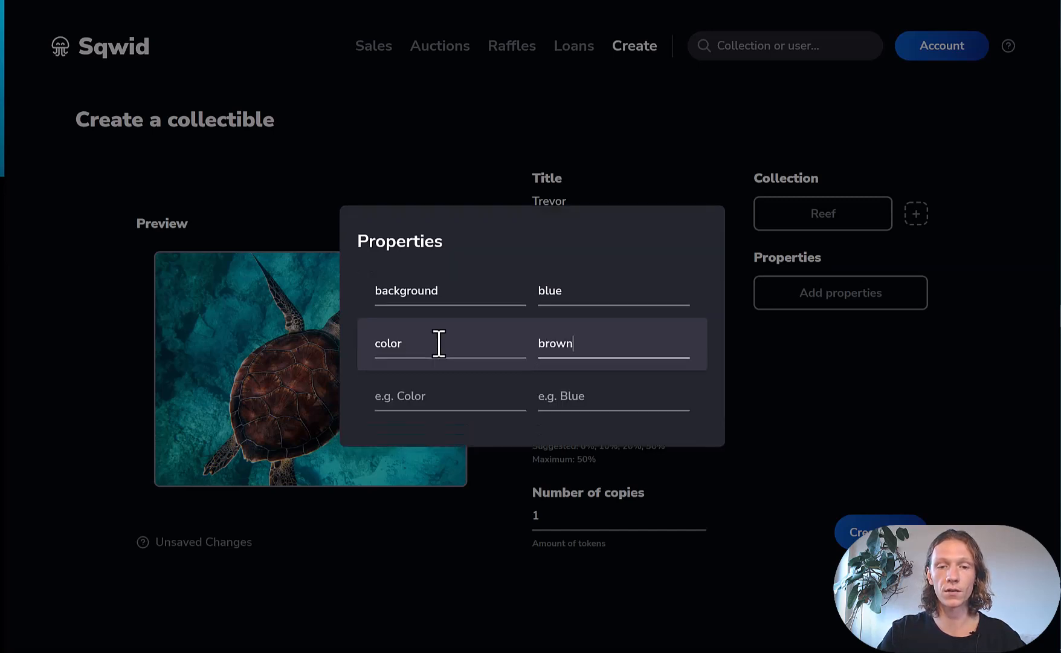
Add the properties theme with the value underwater and scarcity with the value rare, and close the properties dialog
key("Tab")
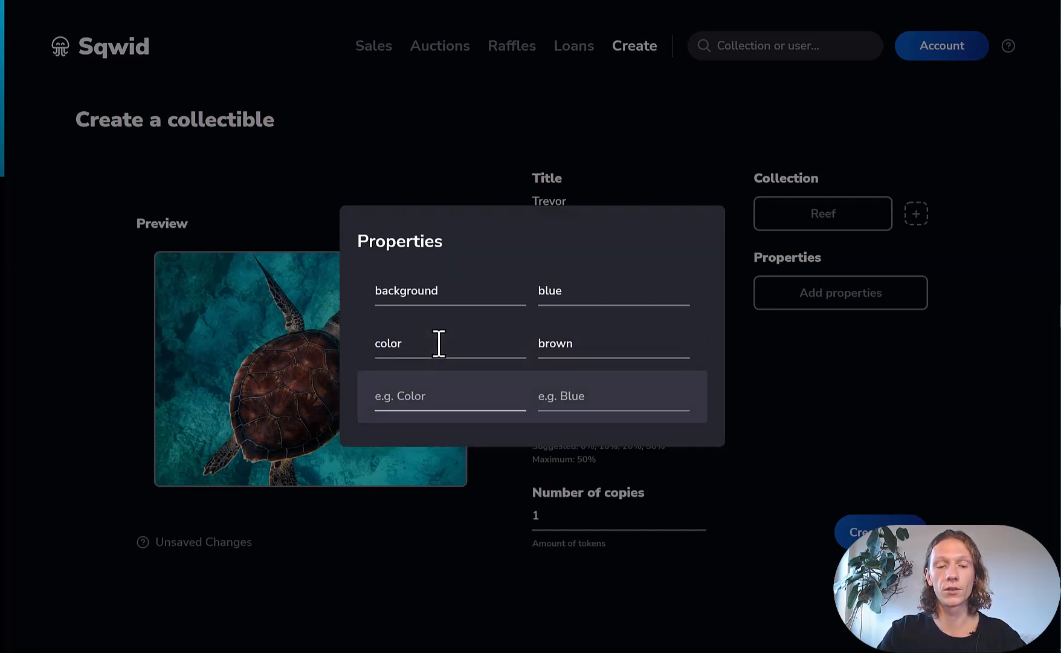
type("theme")
key("Tab")
type("u")
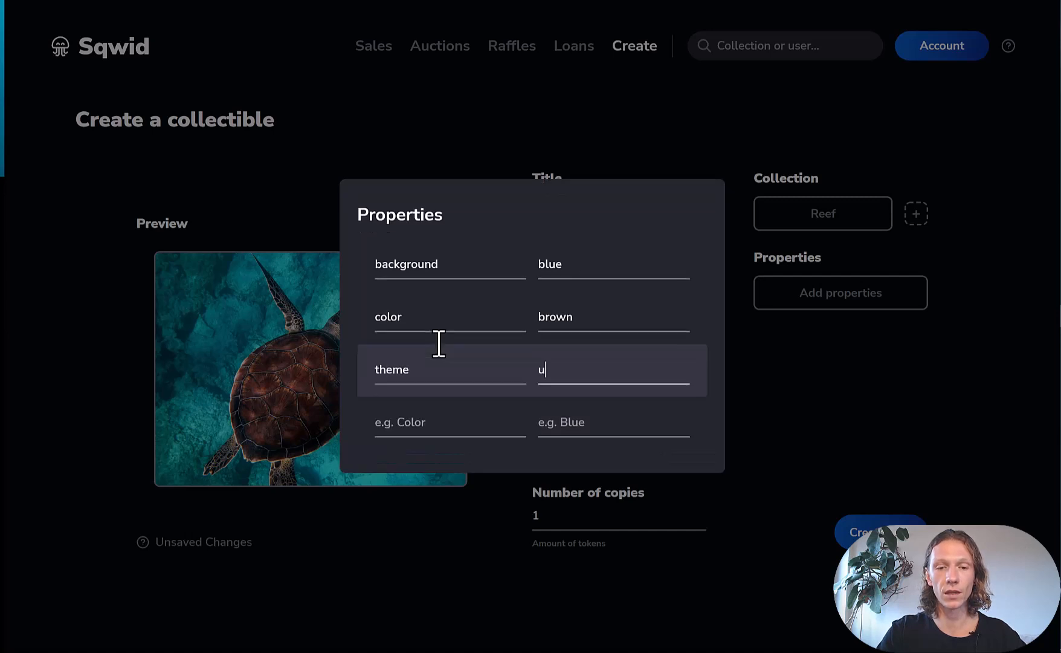
type("nderwater")
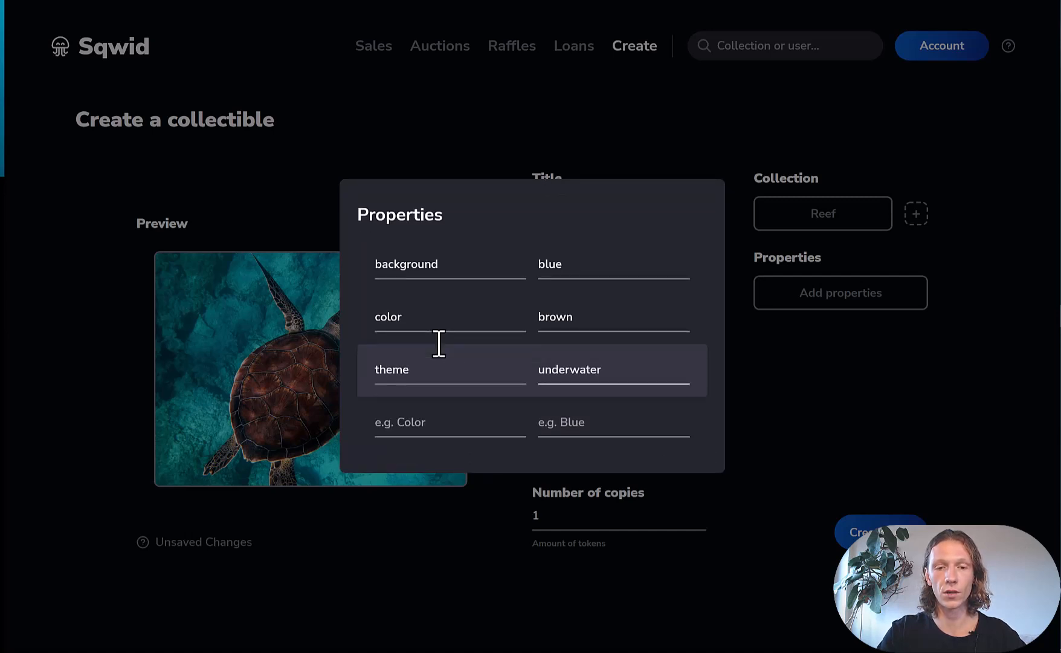
key("Tab")
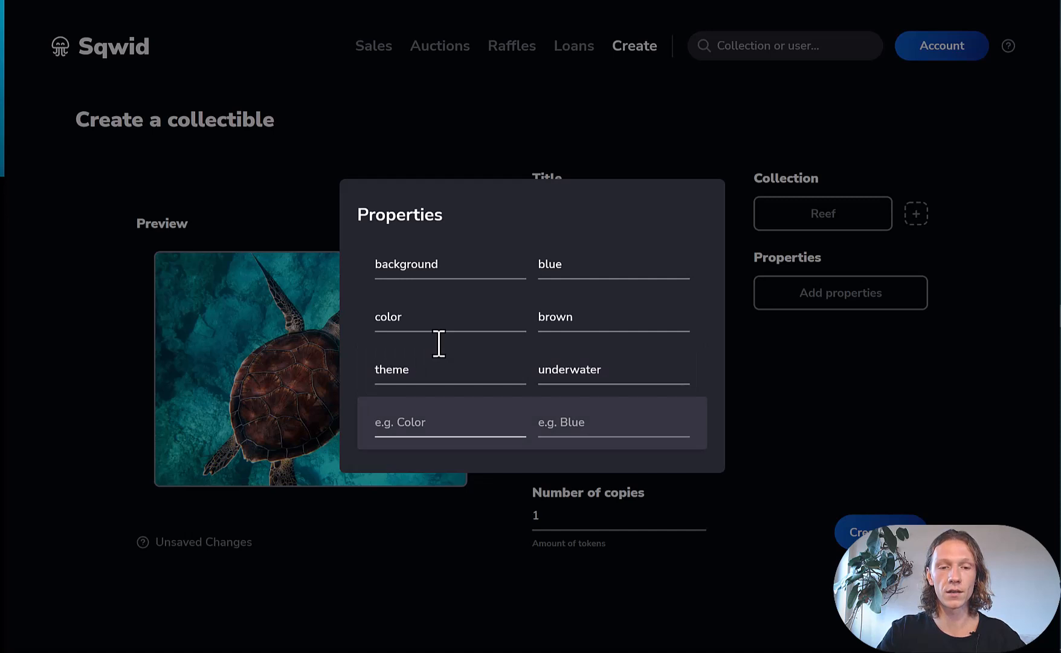
type("scar")
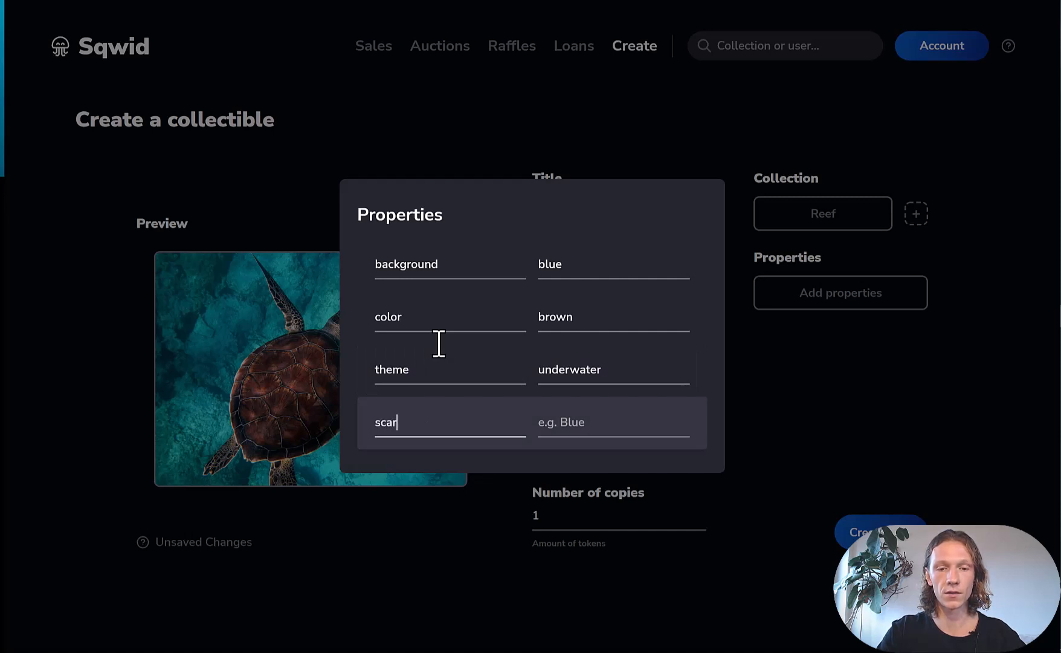
type("city")
key("Tab")
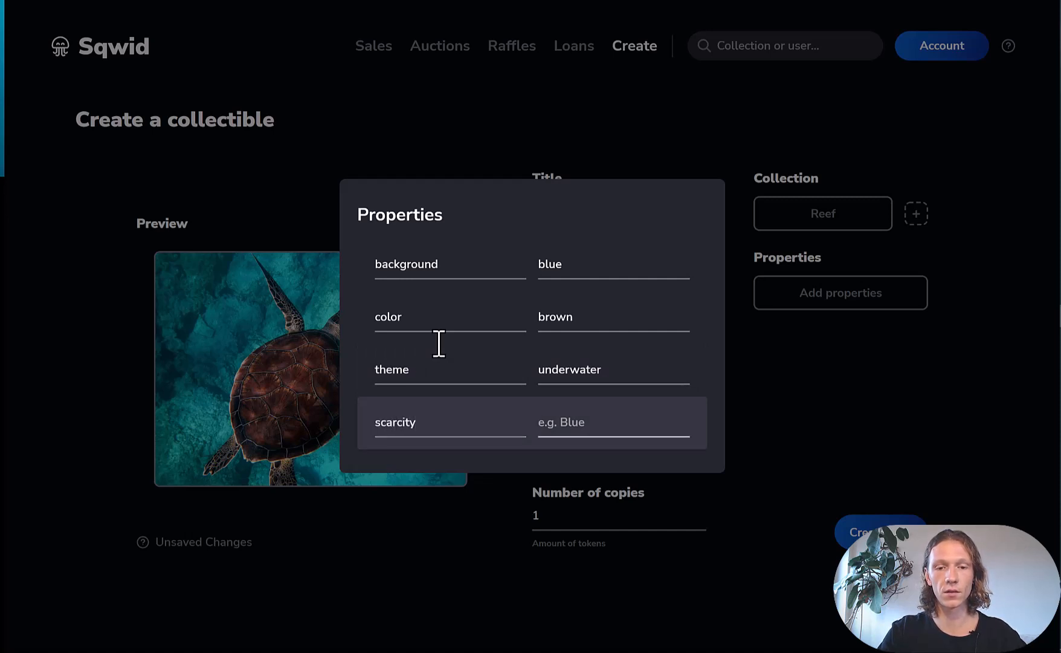
type("rara")
key("BackSpace")
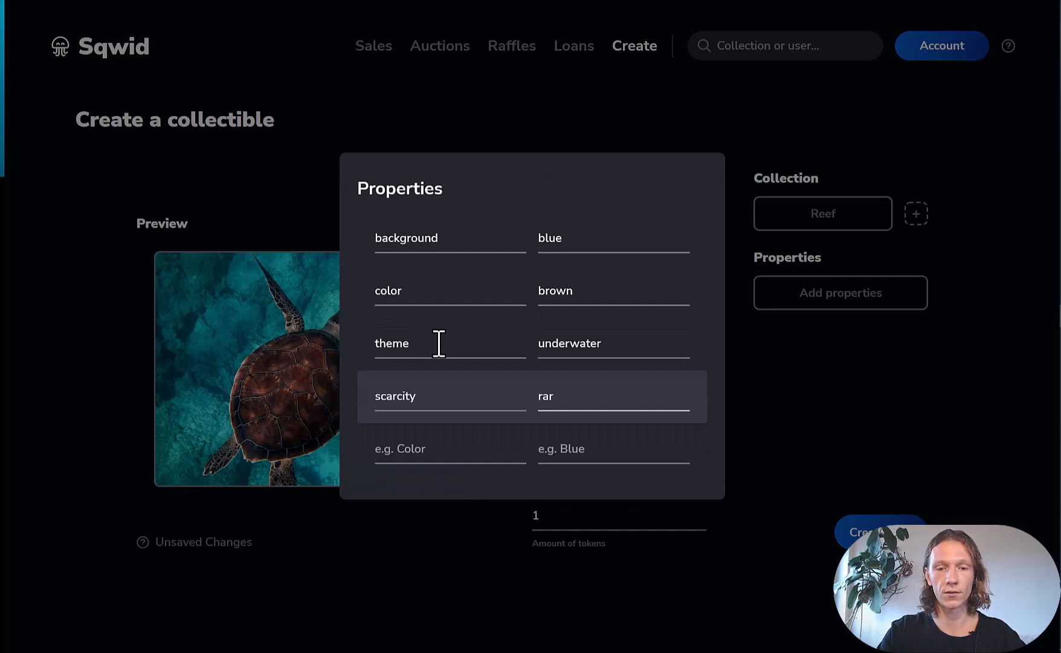
type("e")
left_click(874, 405)
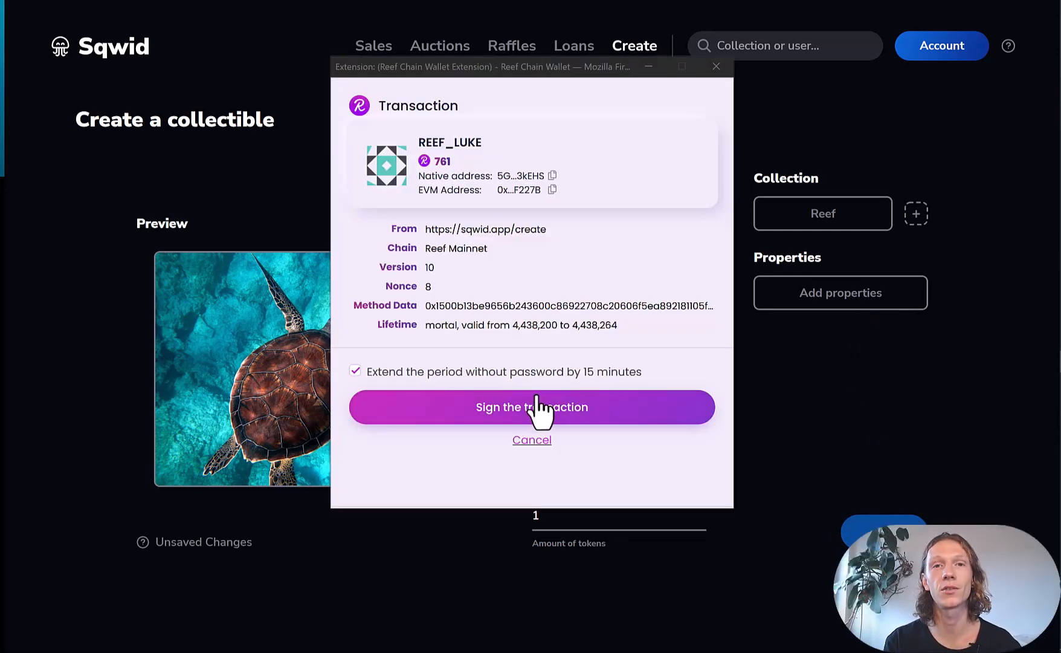
Create the item and sign its transaction in the Reef wallet extension
left_click(539, 417)
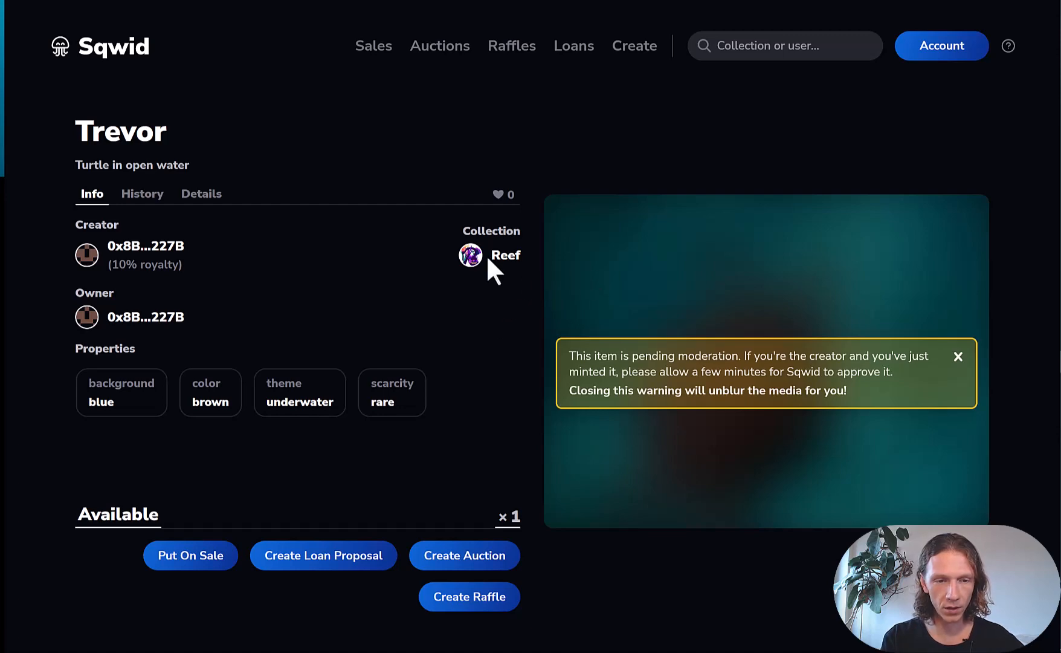
Review the new collectible's details, including its moderation status and sales figures, and return to its general information
left_click(201, 194)
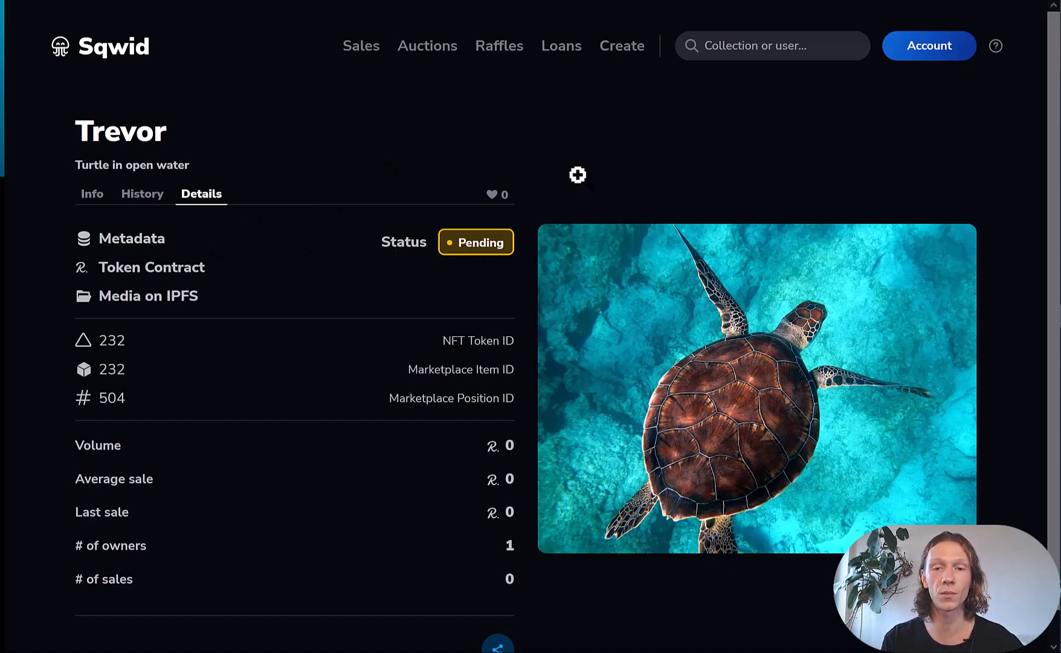
scroll(577, 174, "down", 1)
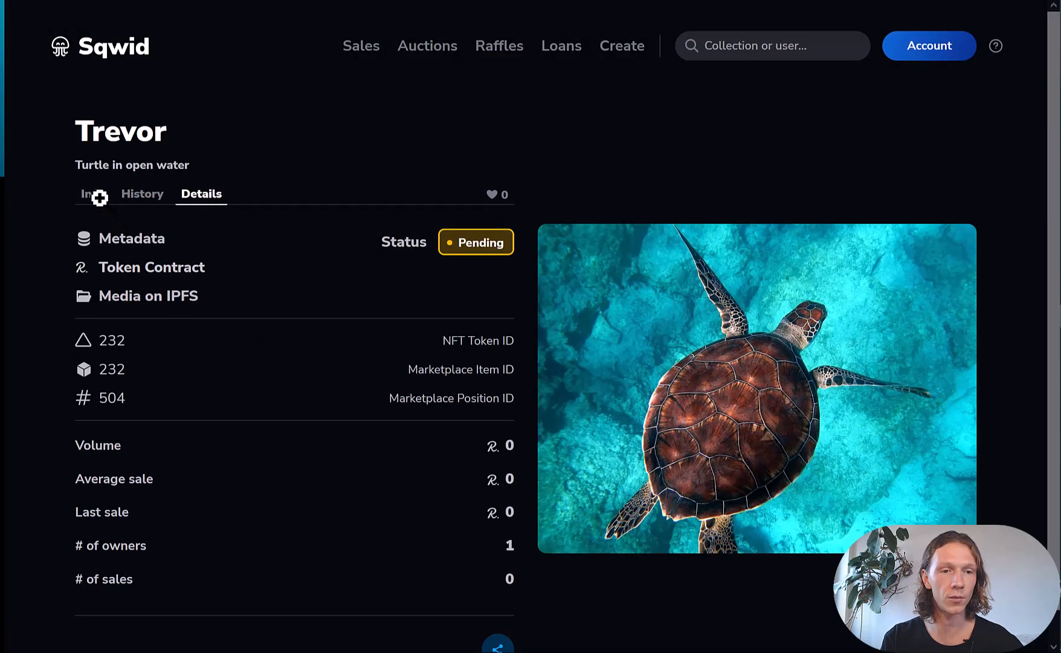
left_click(92, 193)
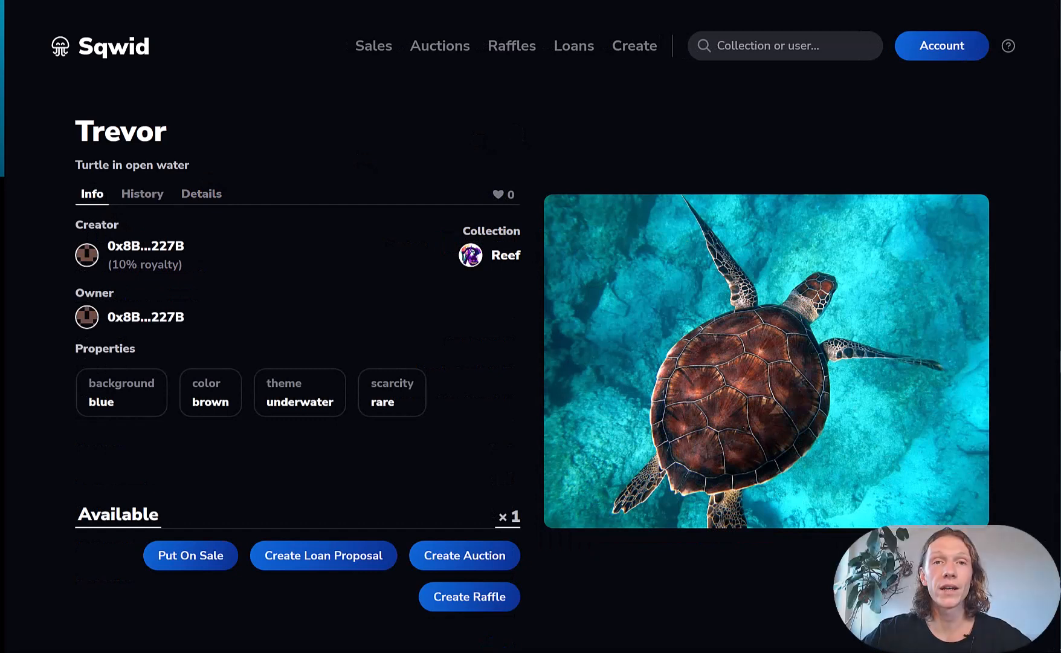